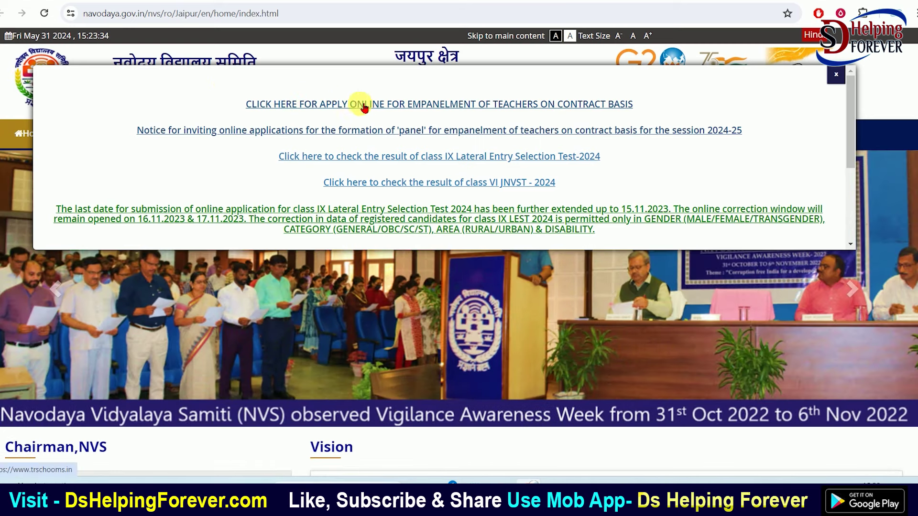
Open the online application page for empanelment of teachers on contract basis, view its candidate instructions, and return to the Jaipur region home page
left_click(483, 106)
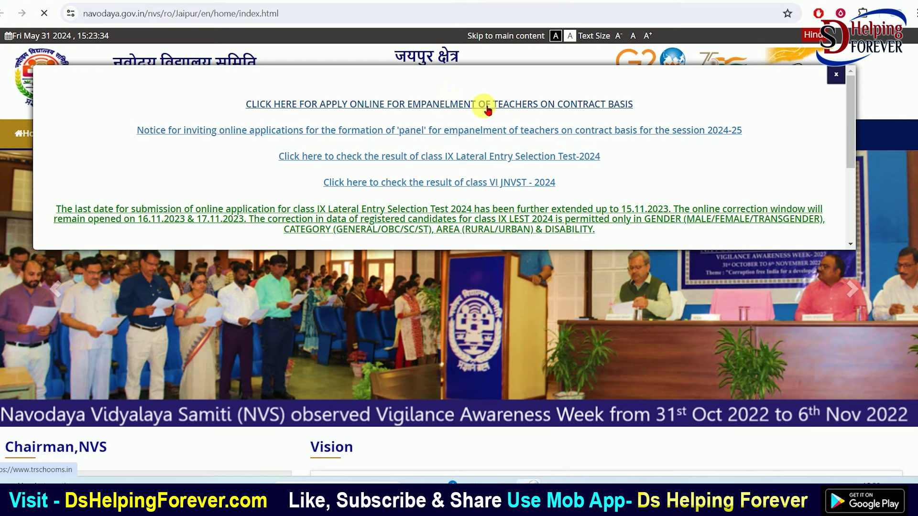
scroll(458, 172, "down", 10)
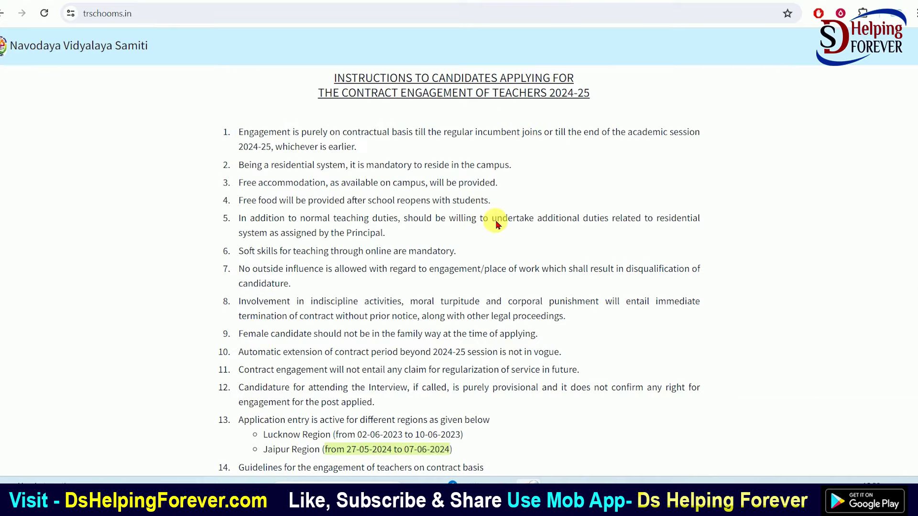
key("alt+Left")
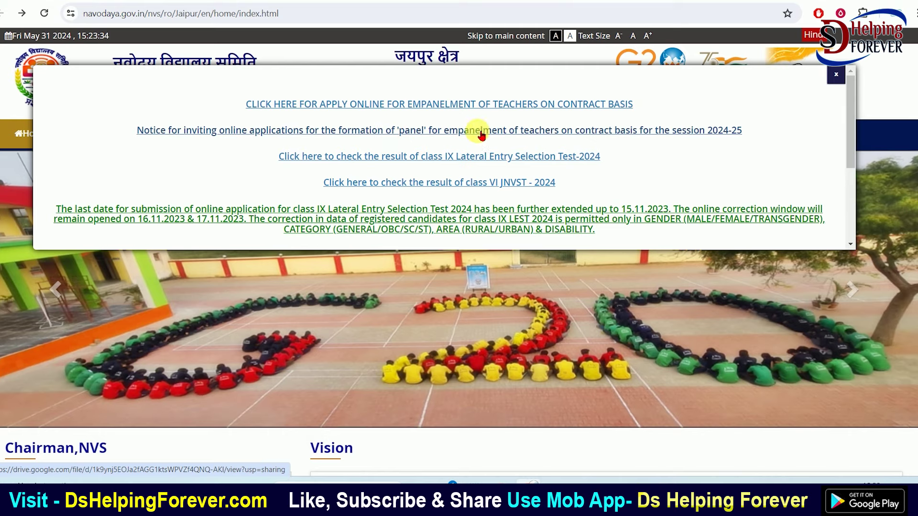
Open the notice on empanelment of contract teachers for session 2024-25 and read its application schedule and enclosures on page 2
left_click(438, 130)
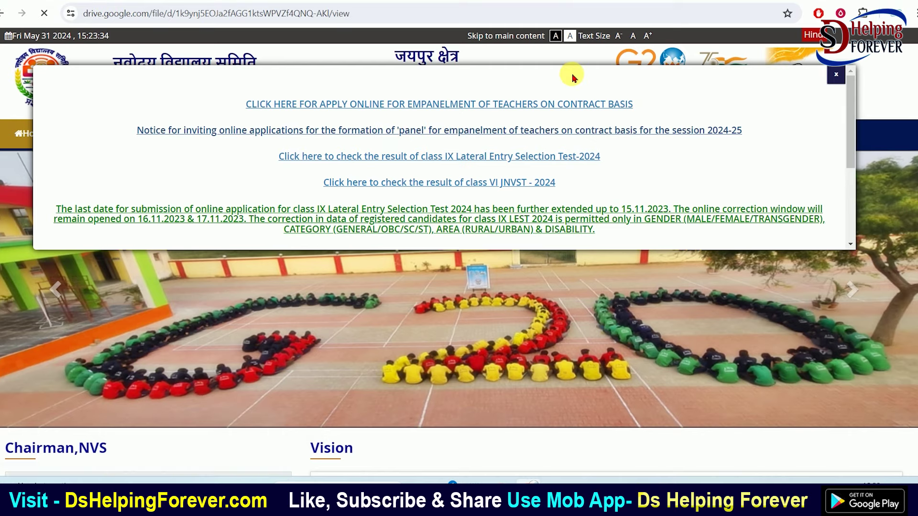
scroll(504, 281, "down", 6)
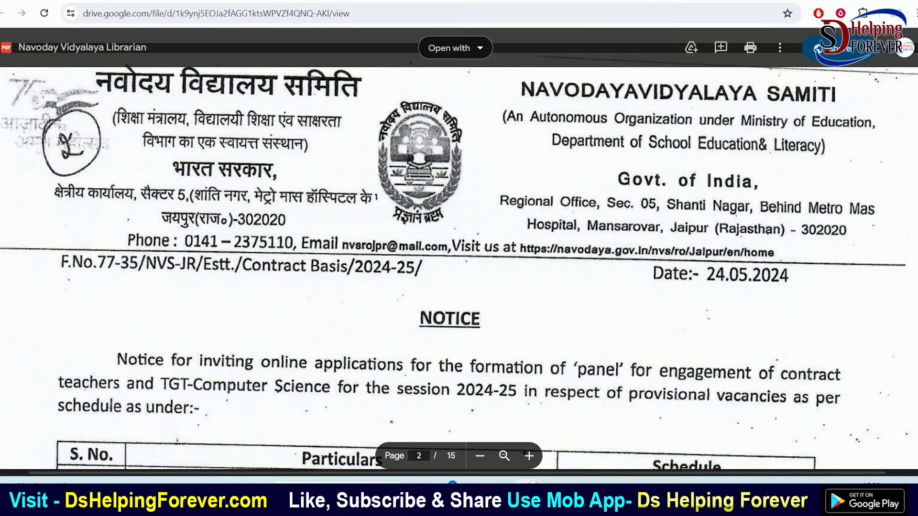
scroll(537, 277, "down", 8)
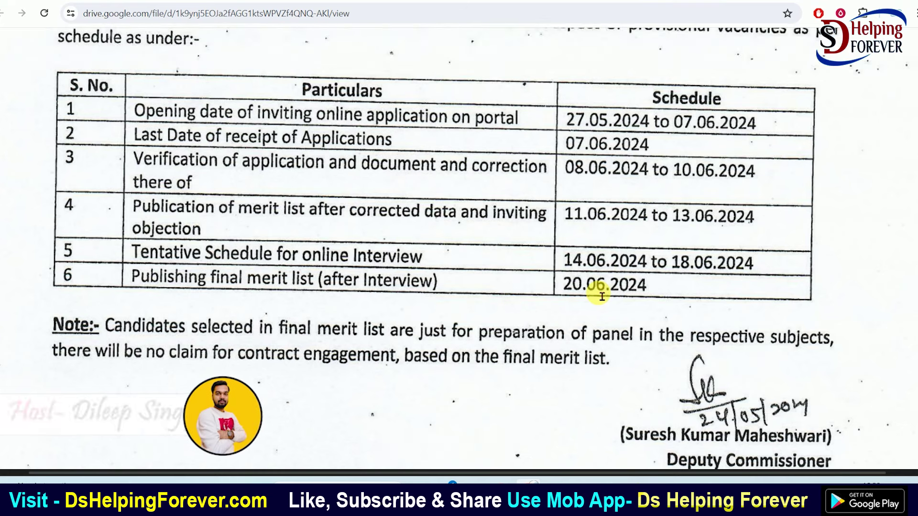
scroll(641, 291, "down", 10)
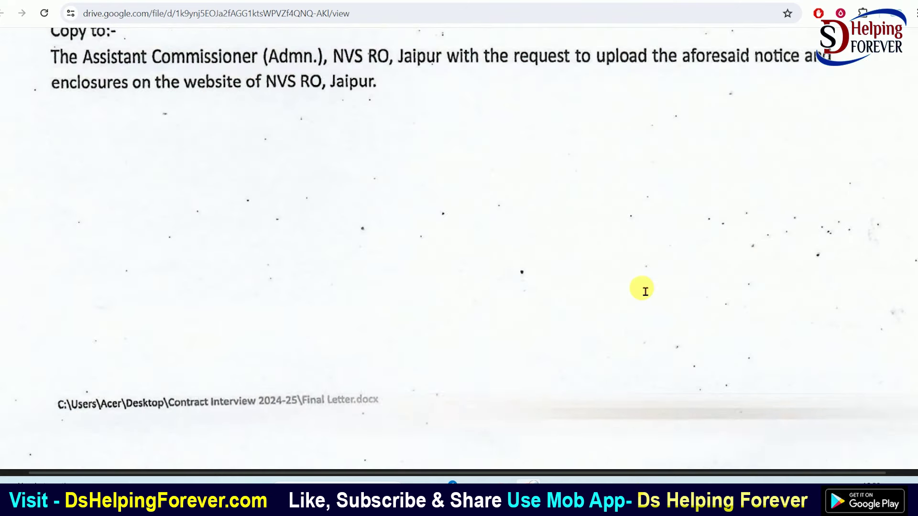
scroll(640, 291, "up", 5)
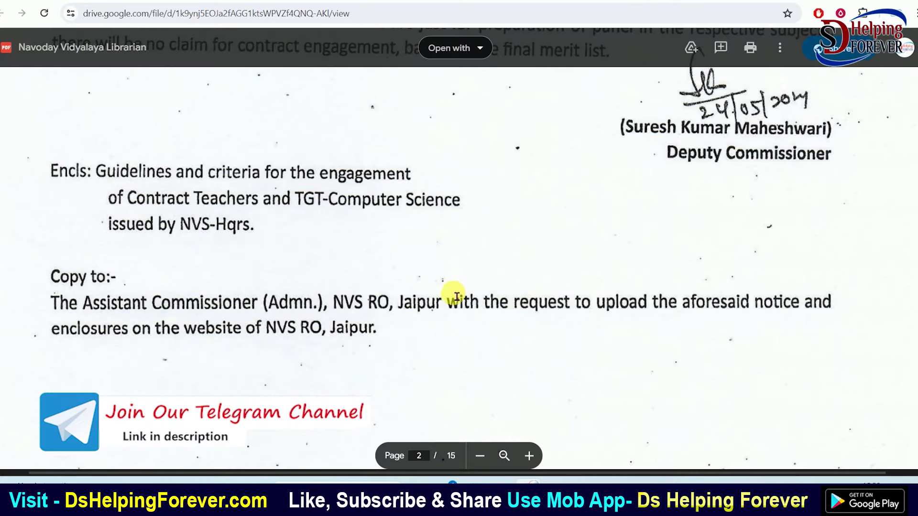
Read through the list of TGT, Librarian and PGT posts for contract empanelment on page 3 of the notice
scroll(447, 266, "down", 10)
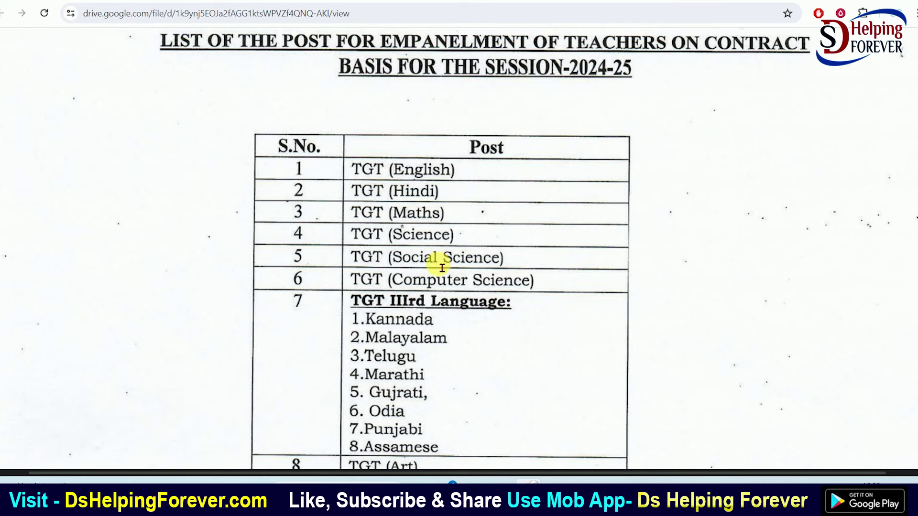
scroll(472, 283, "down", 3)
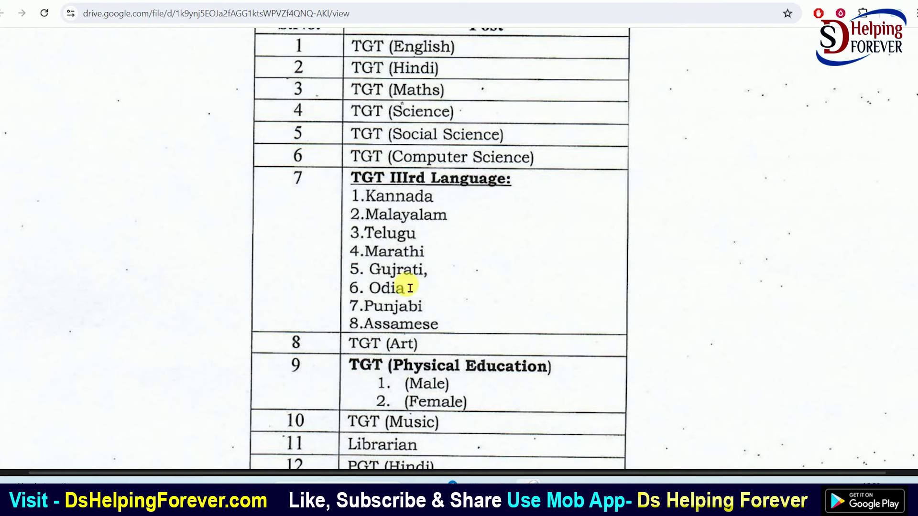
scroll(376, 235, "down", 3)
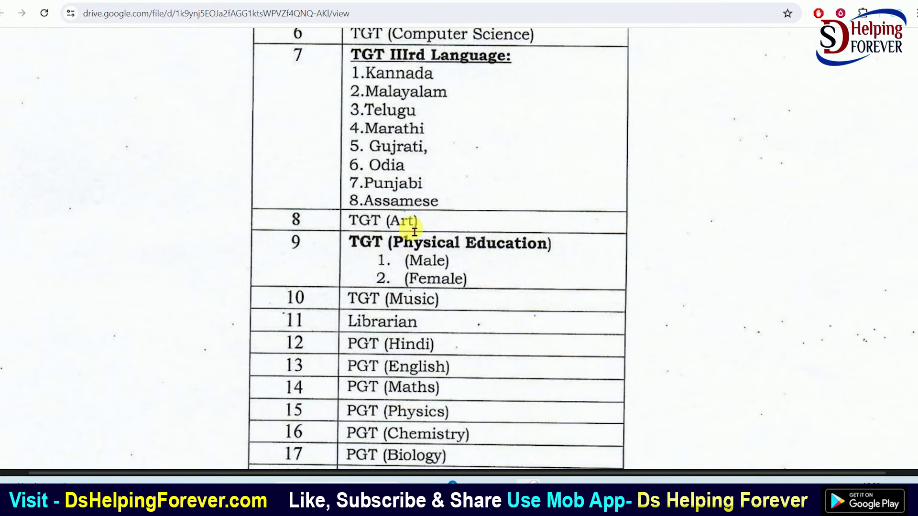
scroll(418, 232, "down", 2)
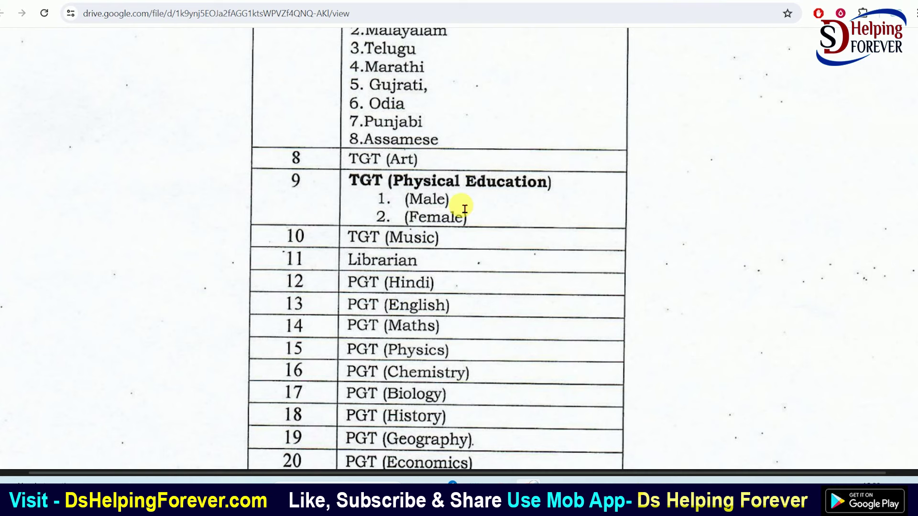
scroll(476, 217, "down", 4)
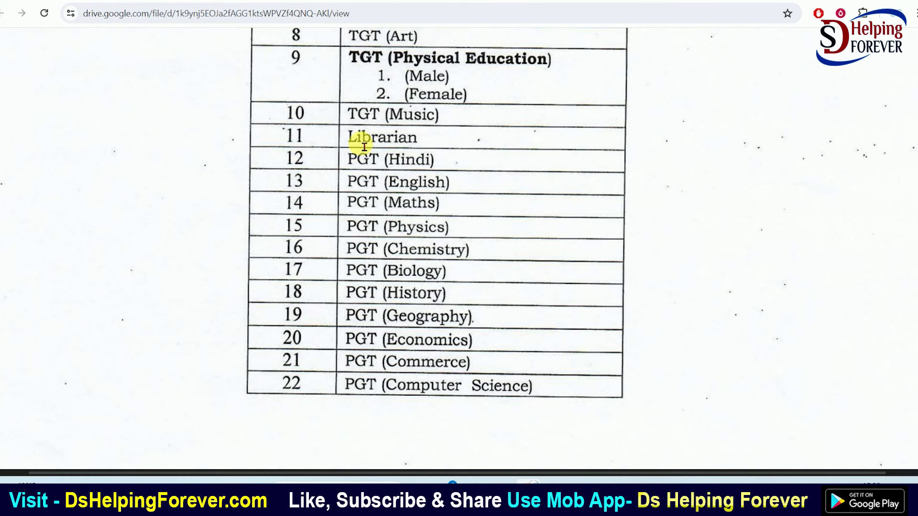
scroll(462, 244, "down", 2)
scroll(406, 220, "up", 4)
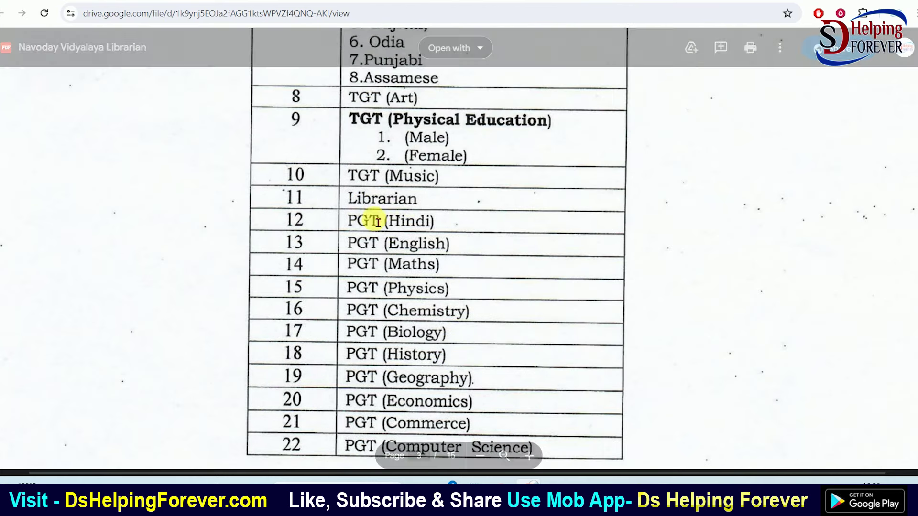
scroll(453, 306, "down", 10)
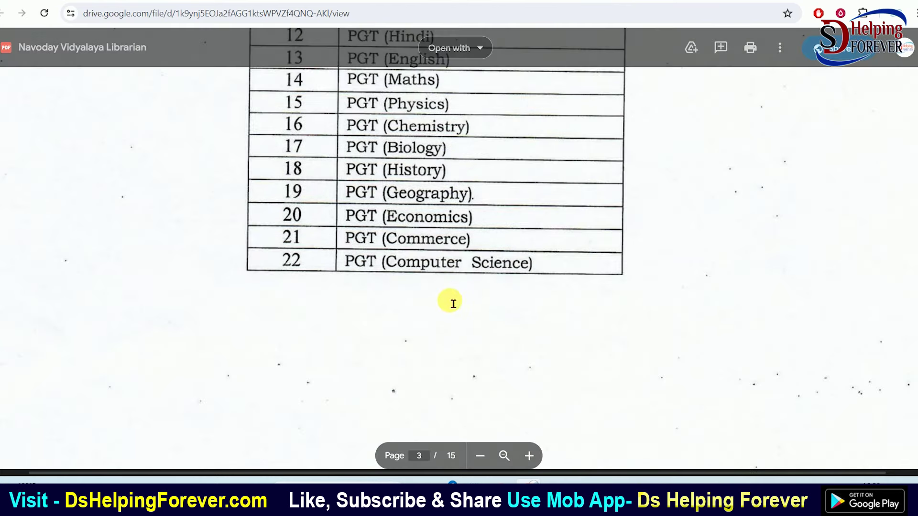
scroll(461, 303, "up", 8)
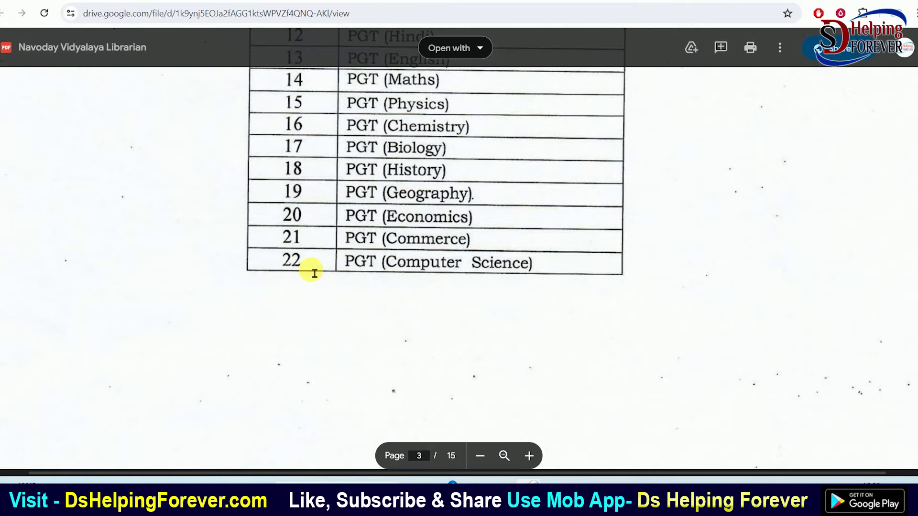
Examine the essential and desirable educational qualifications for PGTs and PGT Computer Science in the notice
scroll(314, 274, "down", 15)
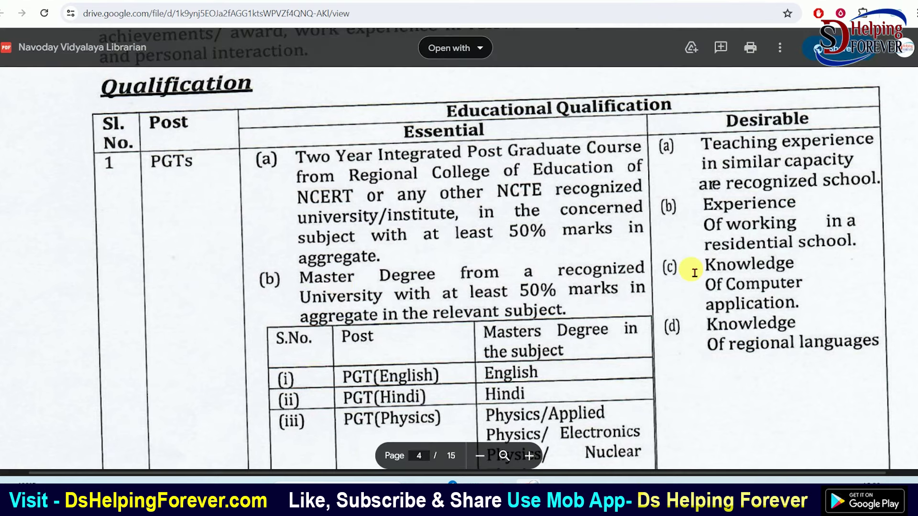
scroll(691, 268, "down", 15)
scroll(638, 254, "down", 5)
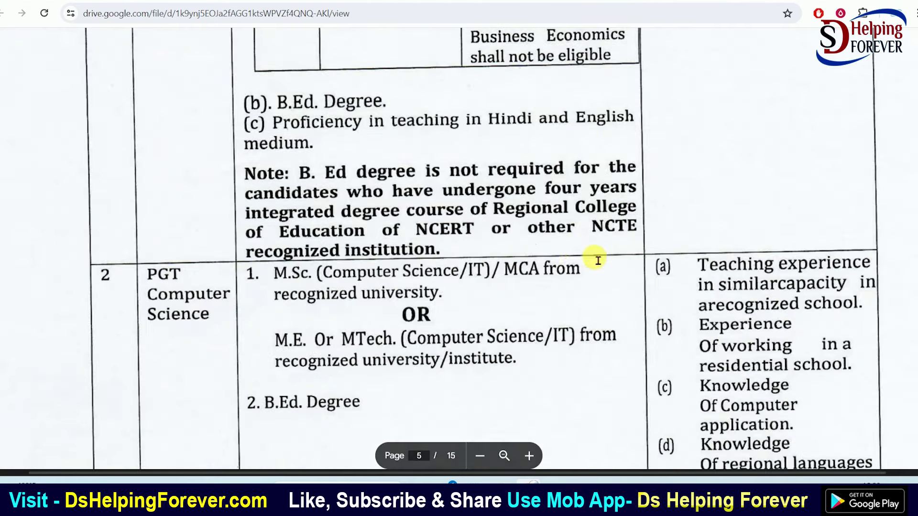
scroll(586, 232, "down", 3)
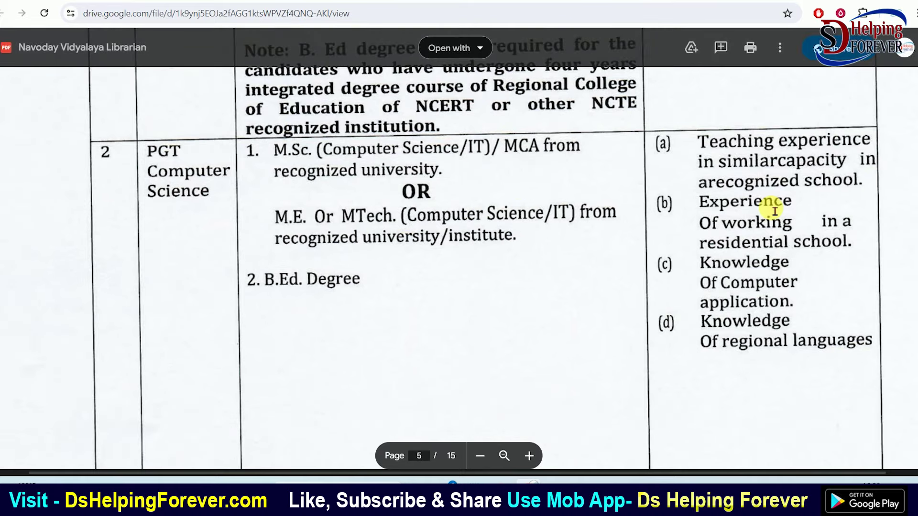
Examine the TGT qualifications in the notice, including the post-wise elective subjects, third-language requirements and TGT (Art) entry
scroll(543, 215, "down", 10)
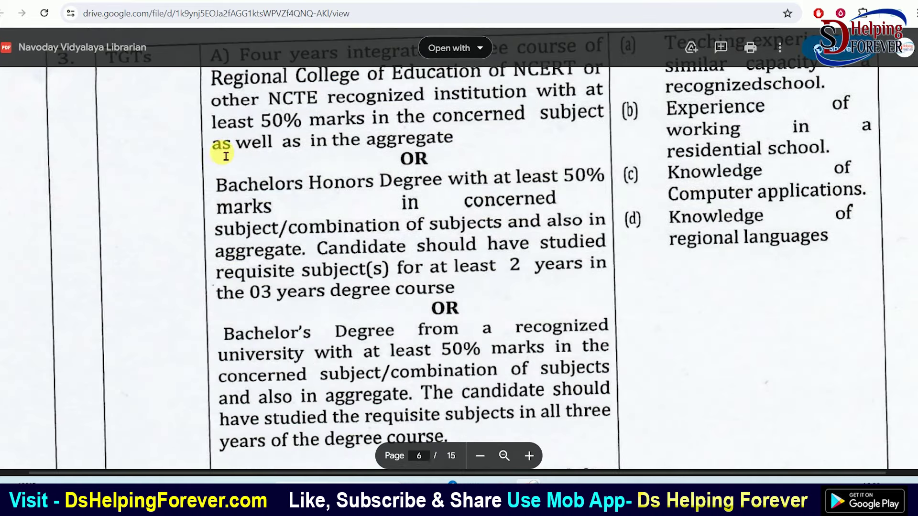
scroll(266, 168, "up", 3)
scroll(572, 212, "down", 15)
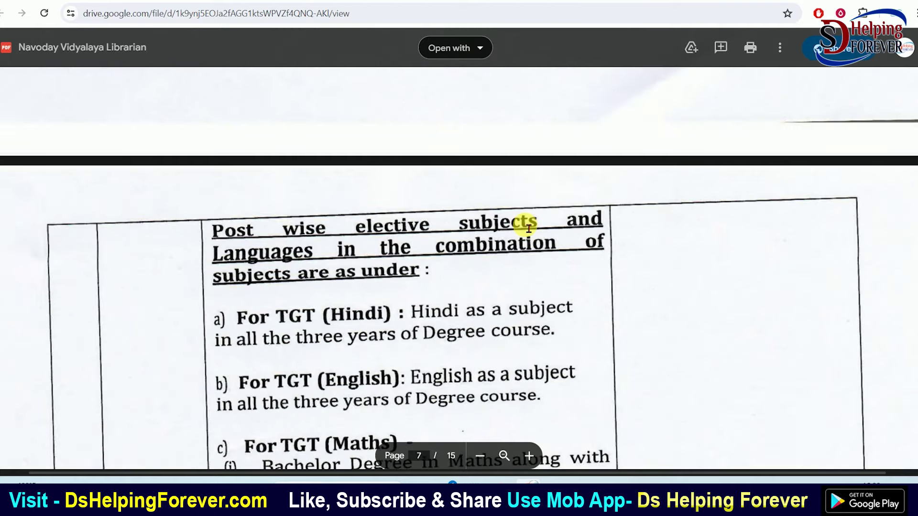
scroll(529, 228, "down", 3)
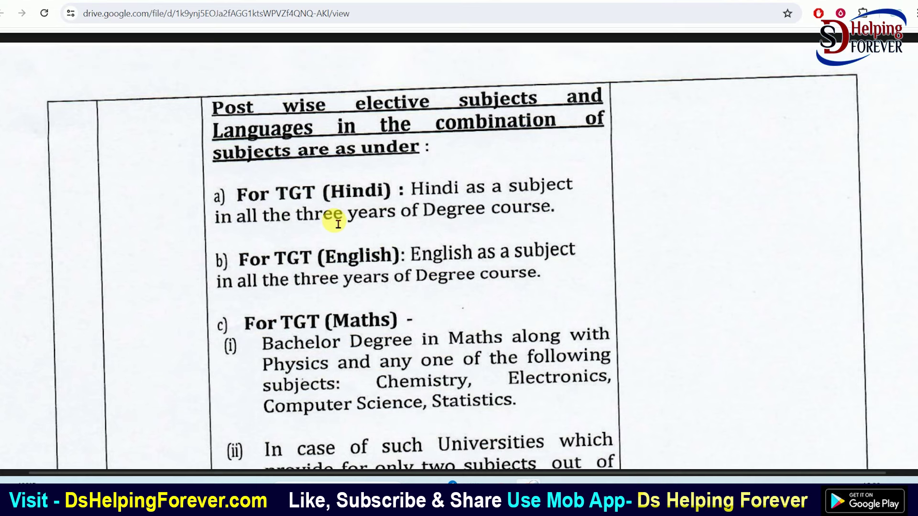
scroll(344, 227, "down", 2)
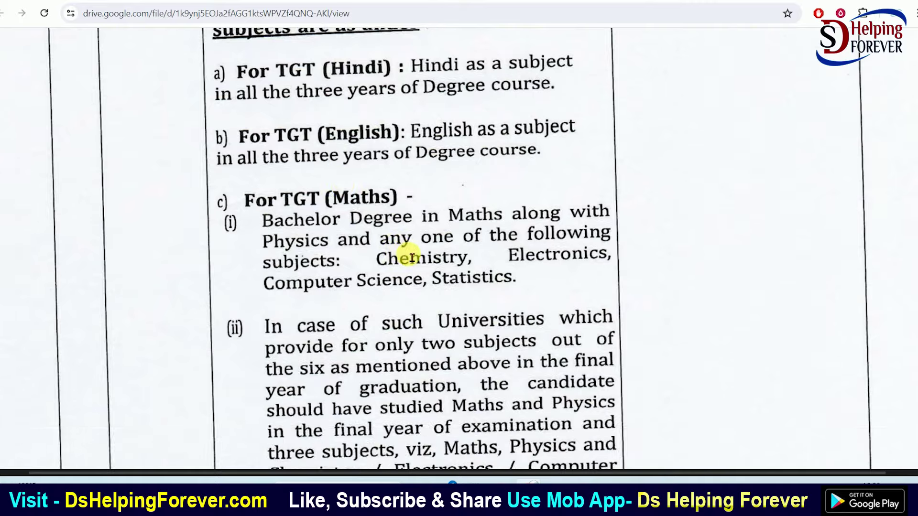
scroll(401, 256, "down", 10)
scroll(424, 262, "down", 20)
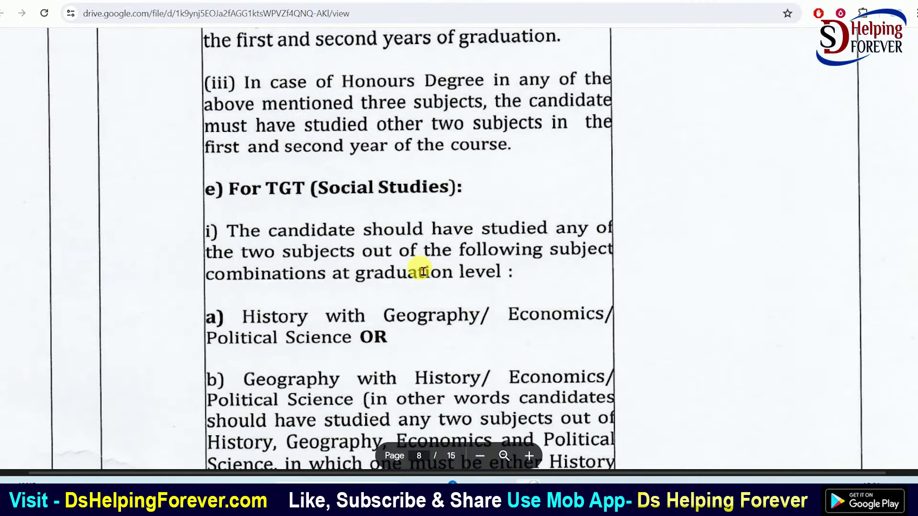
scroll(433, 289, "down", 6)
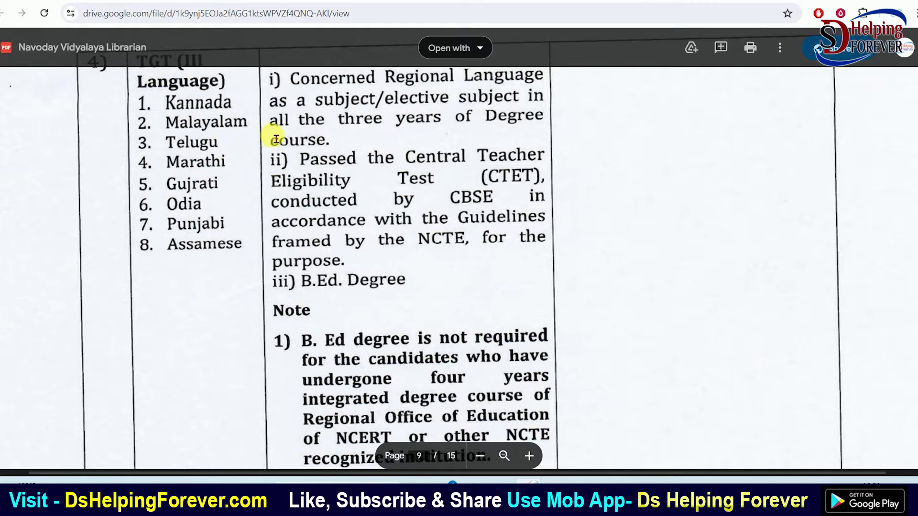
scroll(379, 174, "down", 10)
scroll(437, 214, "down", 15)
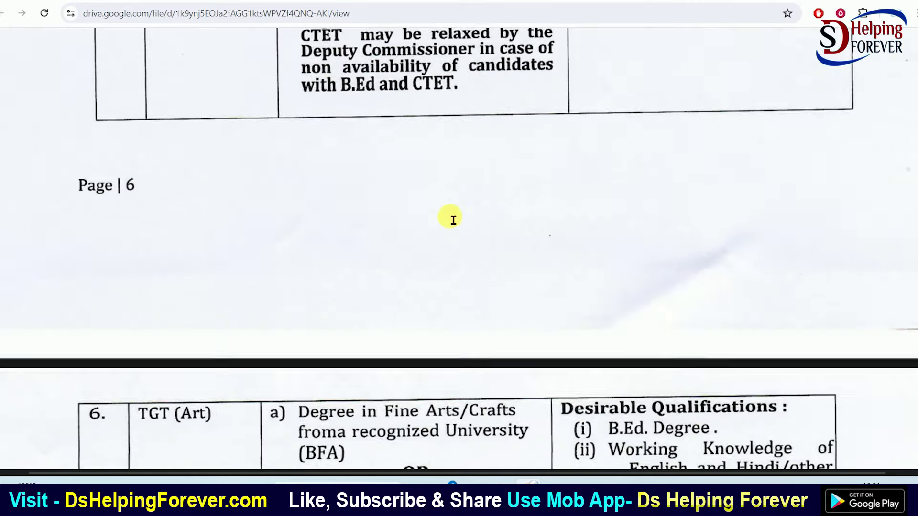
Read the upper age limit and the weightage criteria for PGTs and Art Teachers in the notice
scroll(471, 233, "down", 20)
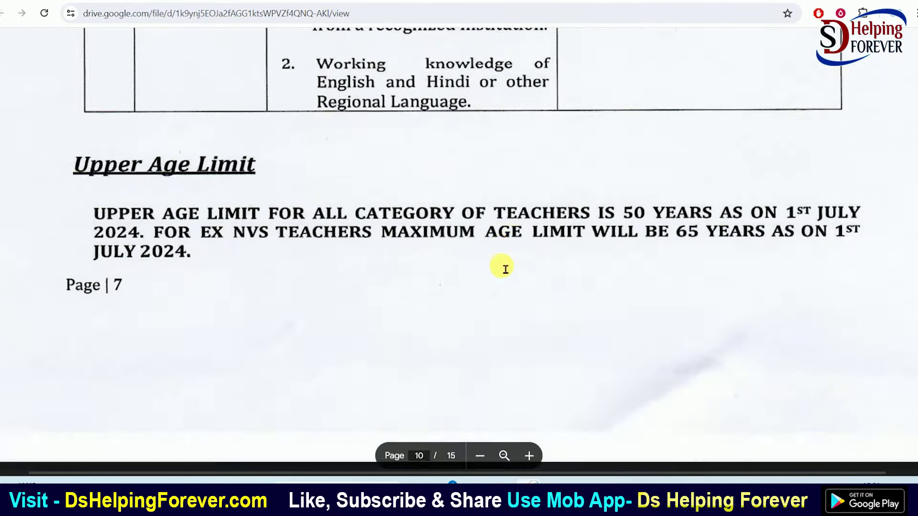
scroll(508, 279, "up", 7)
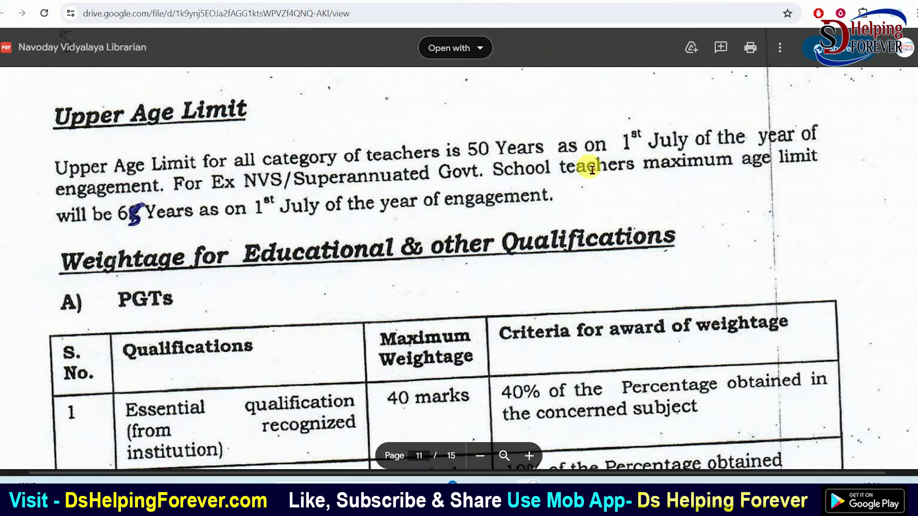
scroll(593, 170, "down", 3)
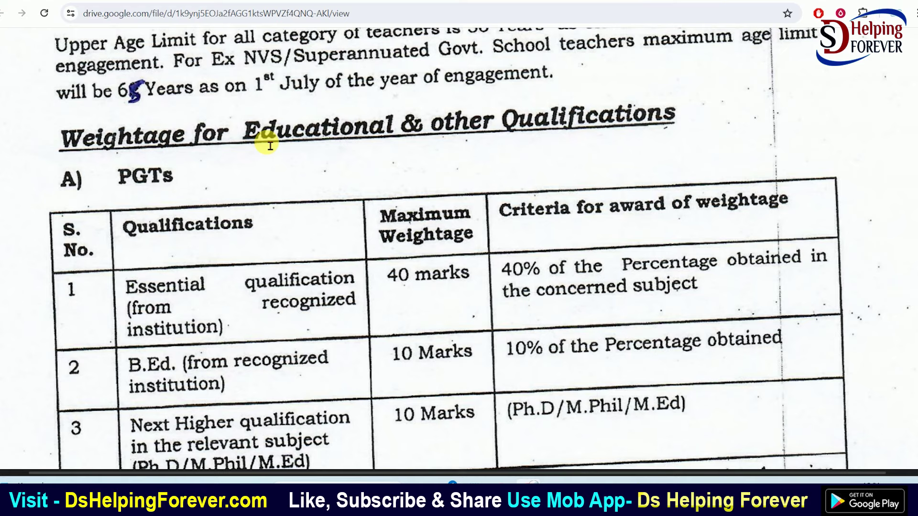
scroll(270, 145, "down", 3)
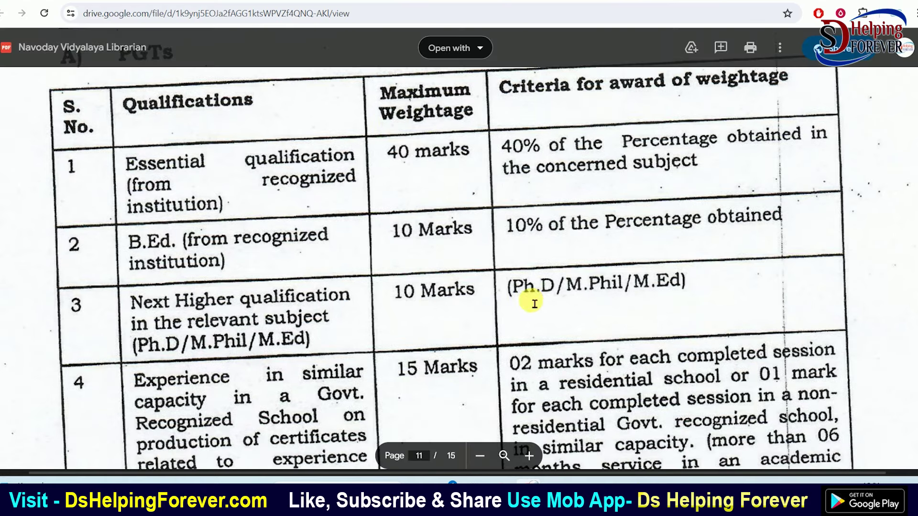
scroll(534, 303, "down", 10)
scroll(489, 241, "down", 12)
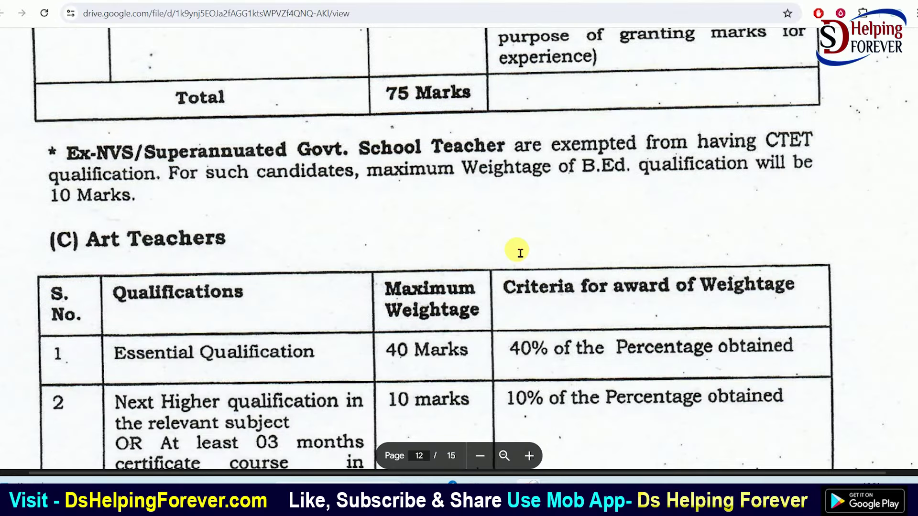
scroll(520, 253, "down", 3)
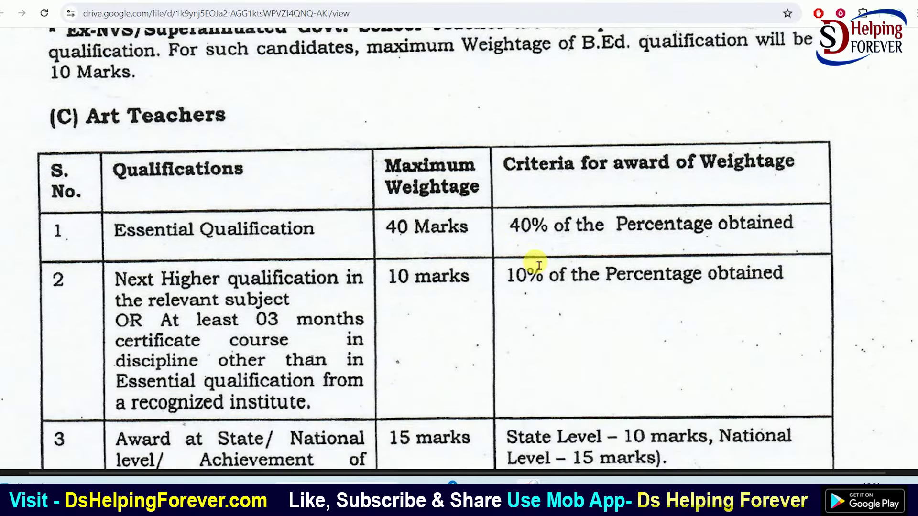
scroll(546, 265, "down", 18)
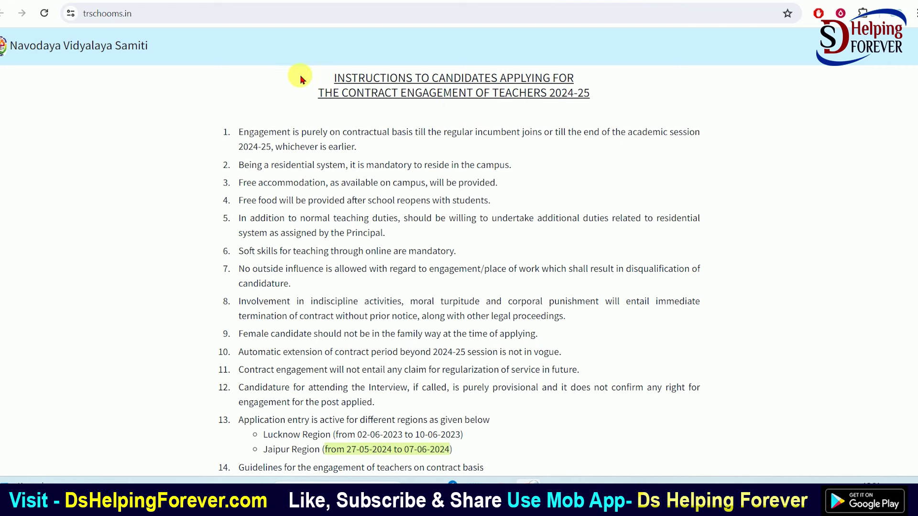
Highlight the heading of the candidate instructions for contract engagement of teachers 2024-25, clear the selection, and return to the Jaipur region home page
left_click_drag(333, 78, 552, 98)
left_click(553, 100)
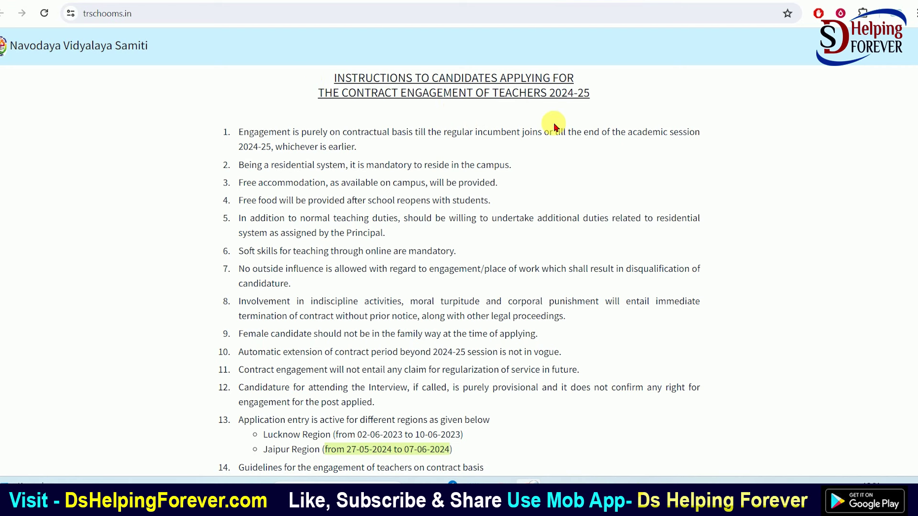
left_click(502, 10)
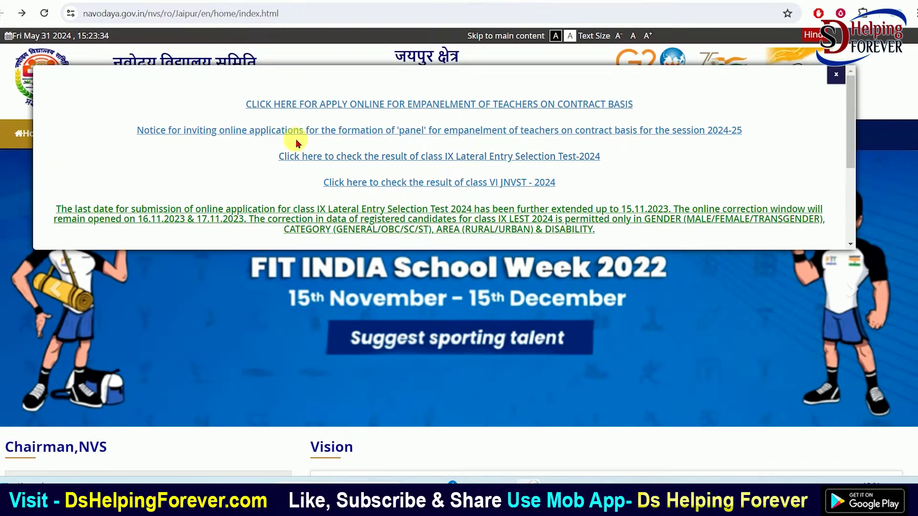
Open the online application page for empanelment of contract teachers and read the candidate instructions down to the Jaipur Region application dates
left_click(391, 108)
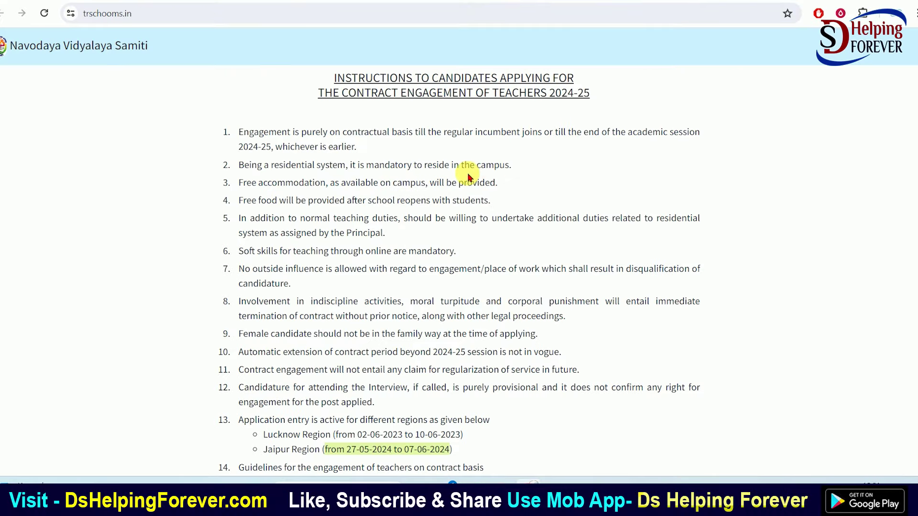
left_click_drag(251, 219, 440, 276)
left_click(442, 273)
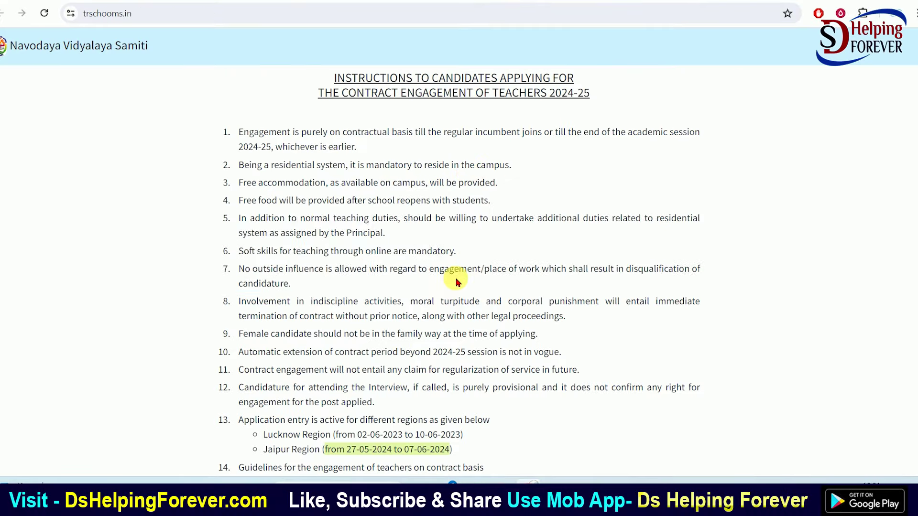
scroll(442, 272, "down", 5)
scroll(598, 203, "down", 1)
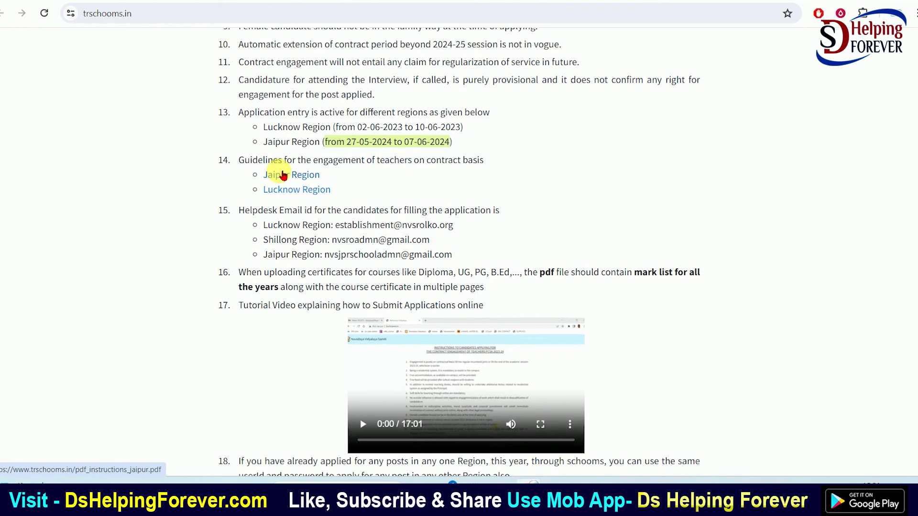
left_click_drag(281, 136, 426, 140)
left_click(427, 140)
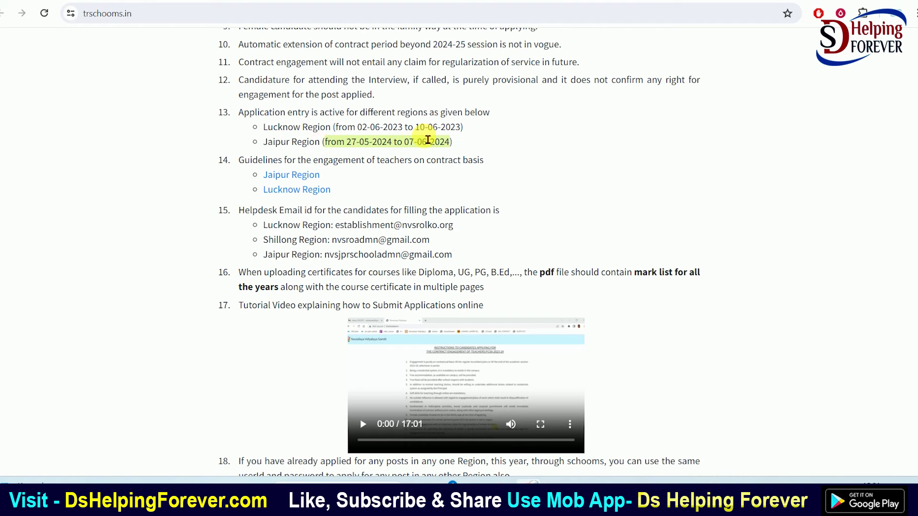
Read the instruction on uploading Diploma, UG, PG and B.Ed certificates as a PDF with the mark lists for all years
scroll(424, 137, "down", 5)
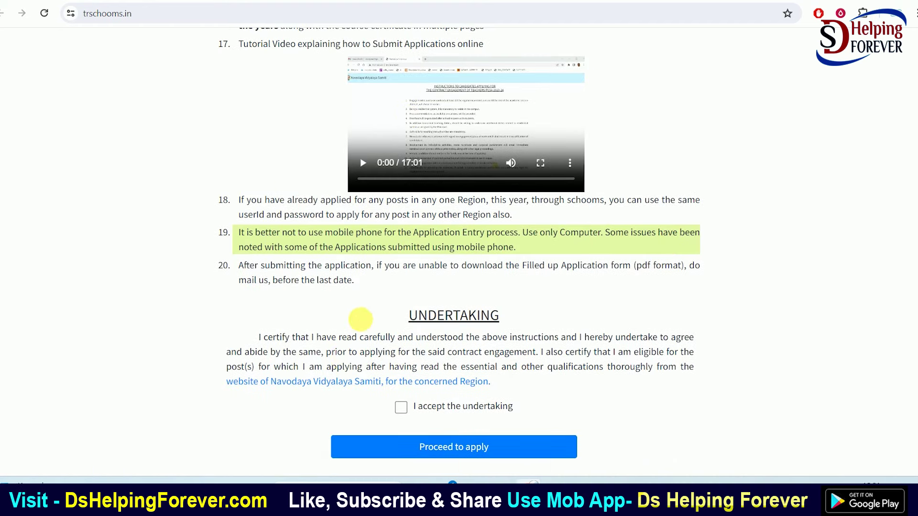
scroll(285, 251, "up", 2)
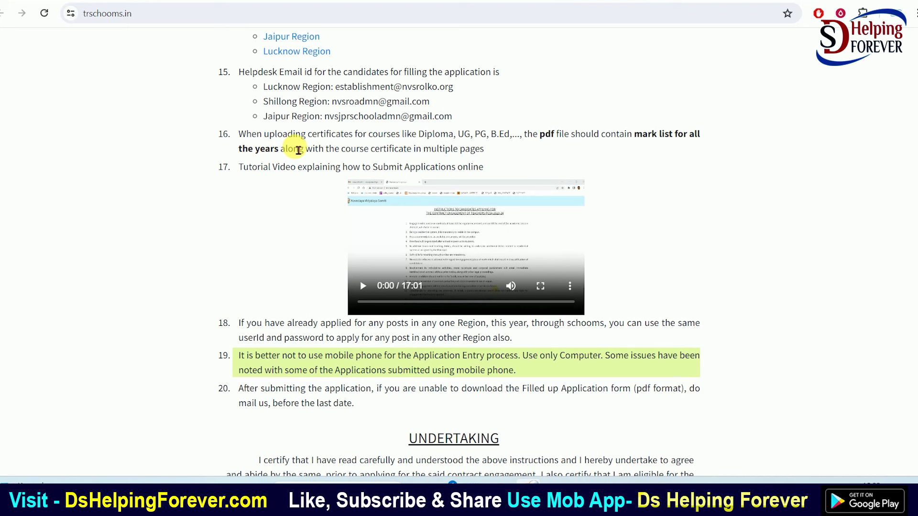
left_click_drag(272, 140, 519, 137)
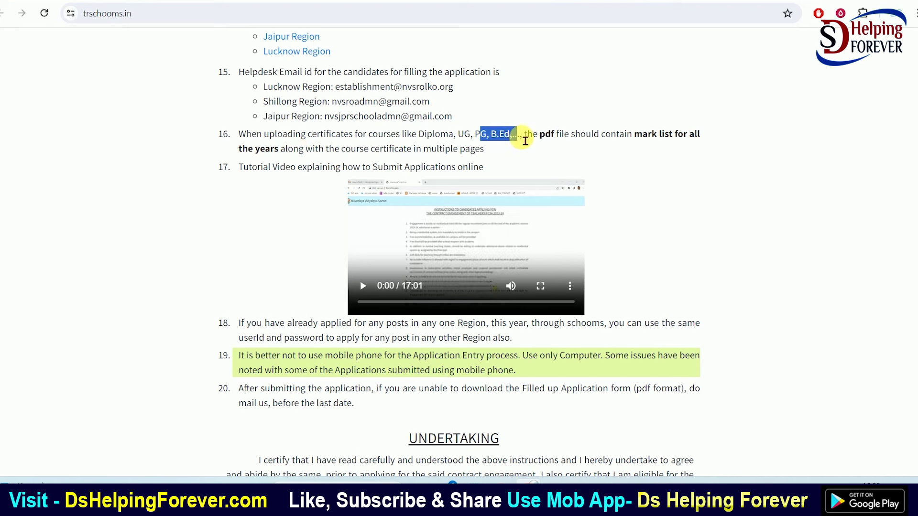
left_click_drag(580, 139, 674, 139)
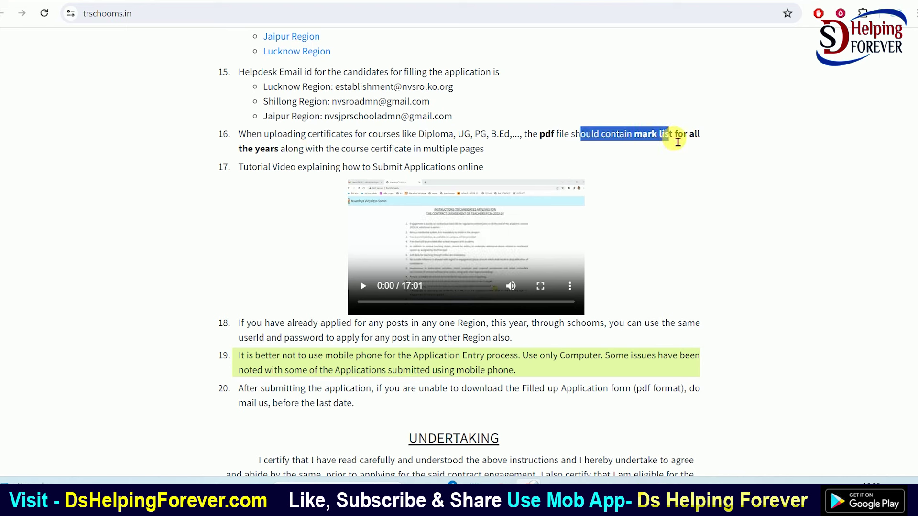
left_click(681, 140)
left_click_drag(260, 149, 487, 158)
left_click(487, 159)
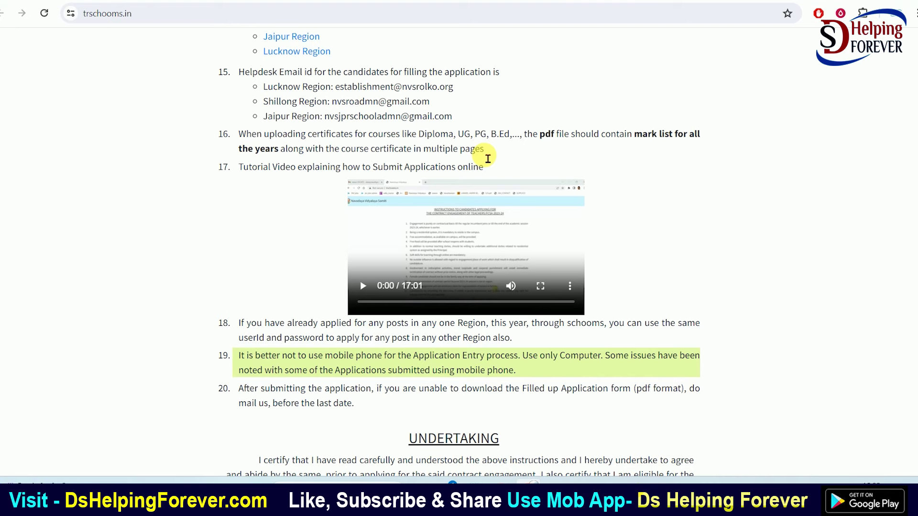
Accept the undertaking to proceed with the application, and submit the new user registration with the email address and captcha text
scroll(306, 176, "down", 3)
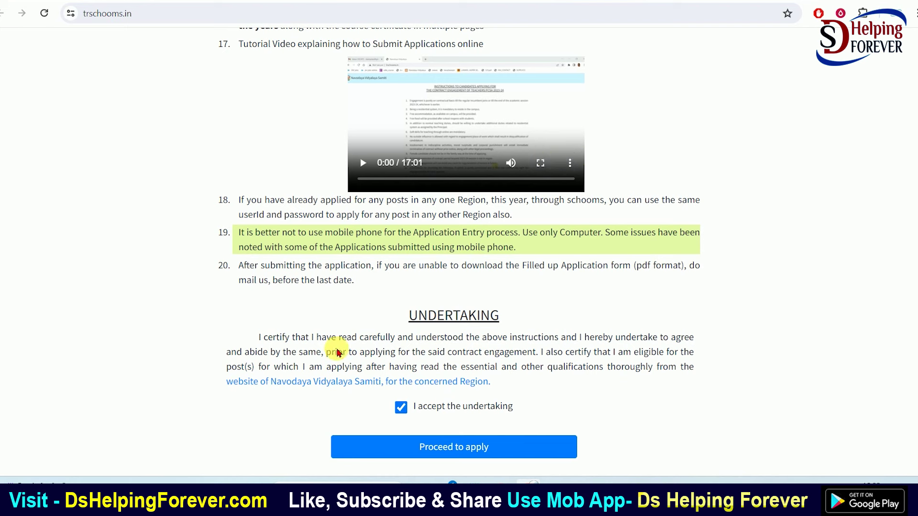
left_click(467, 447)
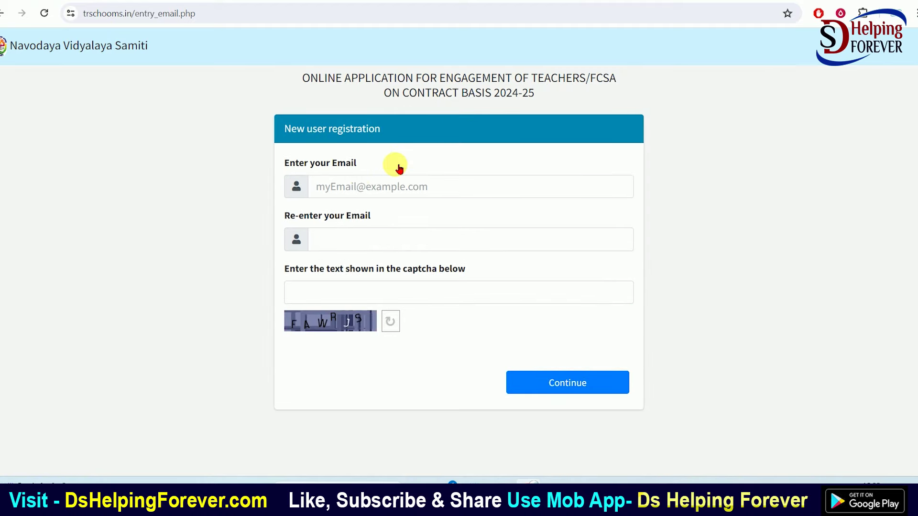
left_click(337, 239)
left_click(335, 290)
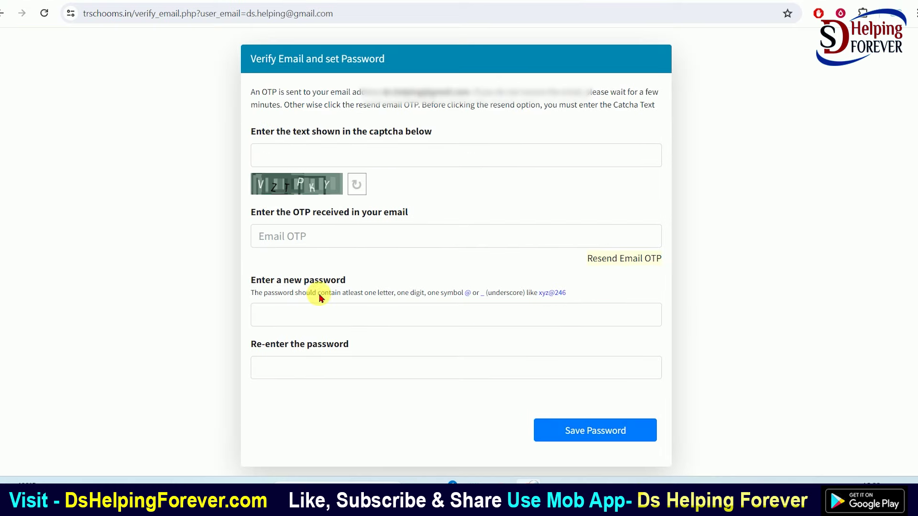
Verify the email with the captcha text and emailed OTP, and save a new account password
left_click(303, 323)
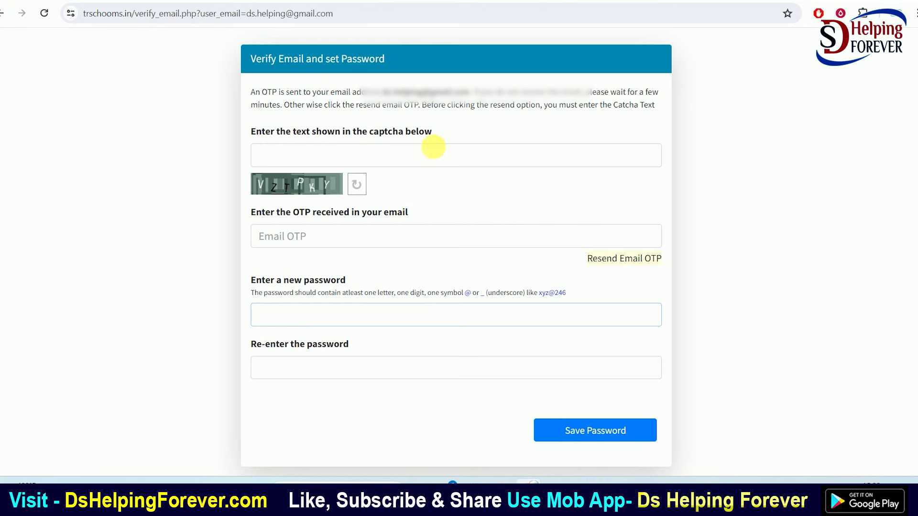
left_click(306, 159)
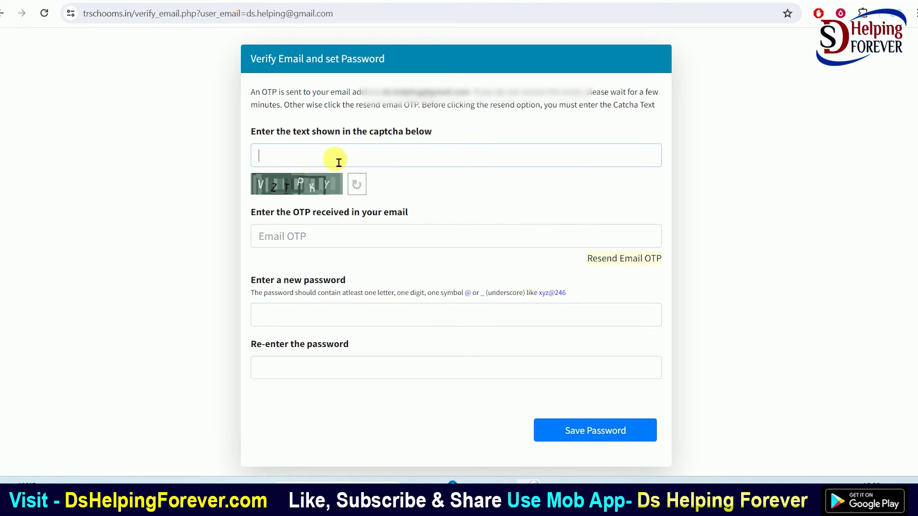
left_click(293, 246)
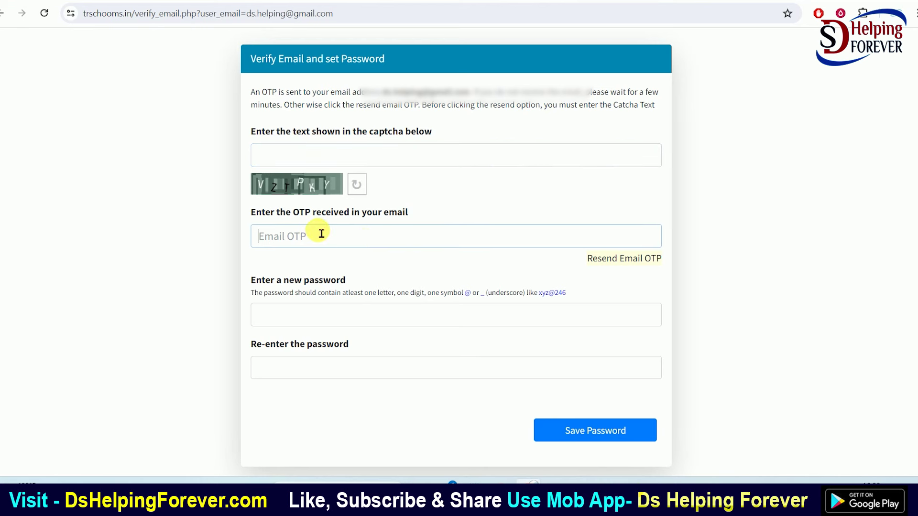
left_click(291, 314)
left_click(293, 365)
left_click(287, 331)
left_click(287, 313)
left_click(293, 368)
left_click(295, 294)
left_click(296, 314)
left_click(302, 368)
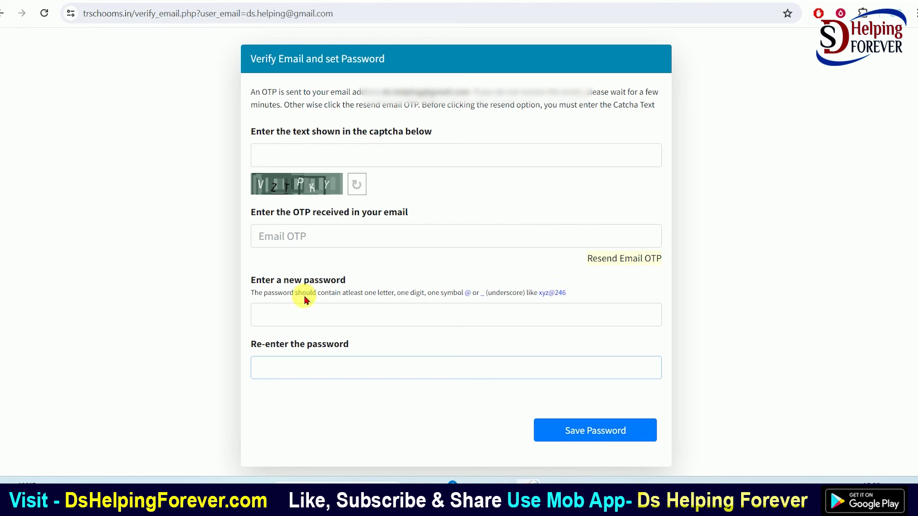
left_click(332, 319)
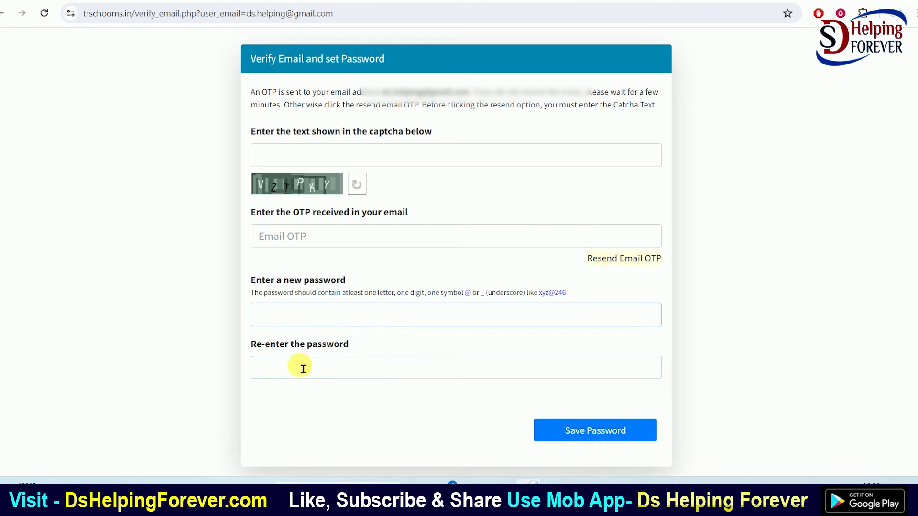
left_click(281, 238)
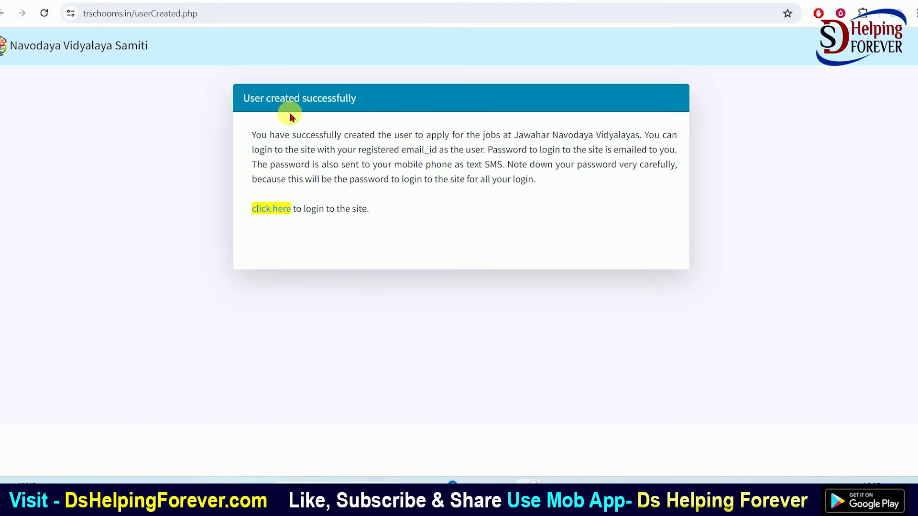
Read the user creation notice, covering the login email and how the password is delivered
left_click_drag(267, 101, 356, 102)
left_click_drag(302, 135, 526, 155)
left_click(519, 158)
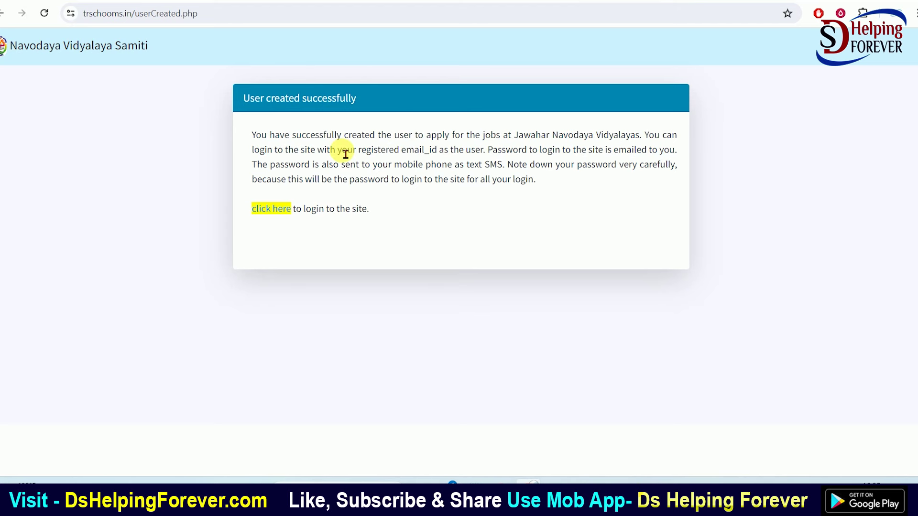
left_click_drag(376, 151, 495, 150)
left_click_drag(506, 150, 613, 160)
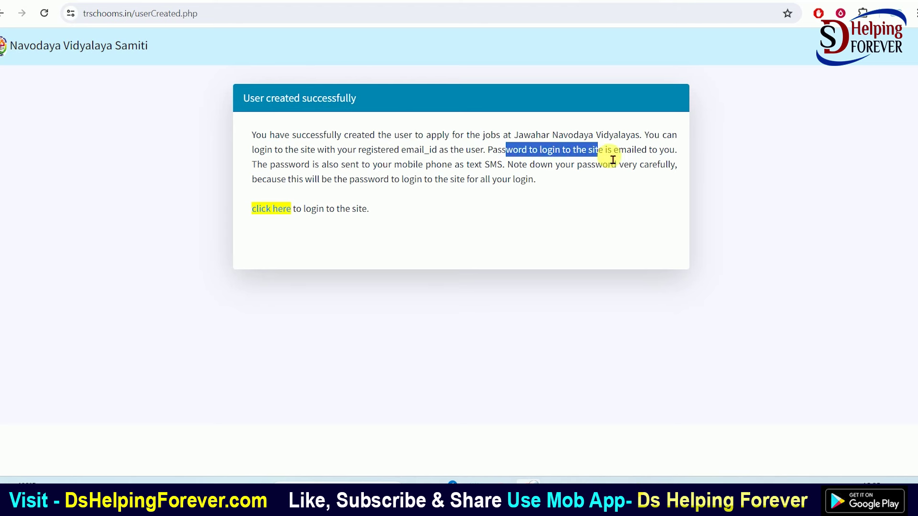
left_click(619, 160)
left_click_drag(344, 164, 494, 165)
left_click(478, 178)
Go to the login page and log in with the registered email, account password and captcha text
left_click(272, 208)
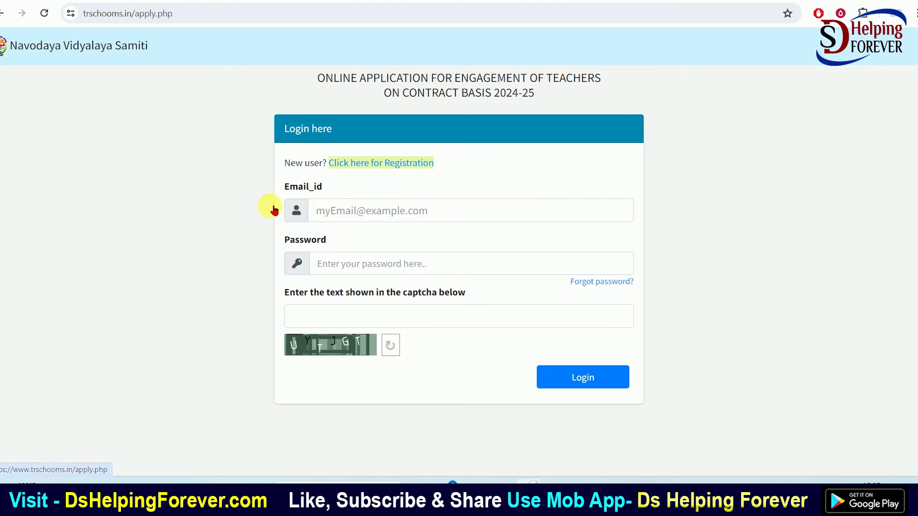
left_click(372, 213)
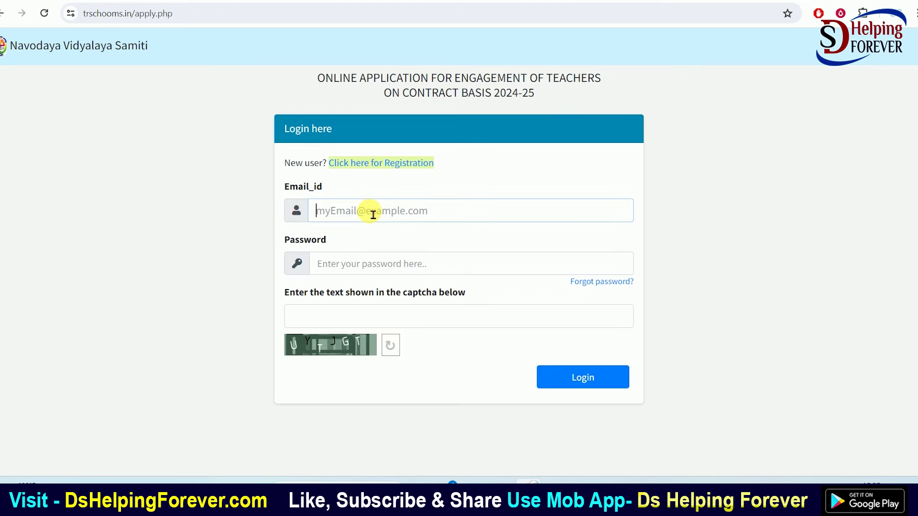
left_click(378, 273)
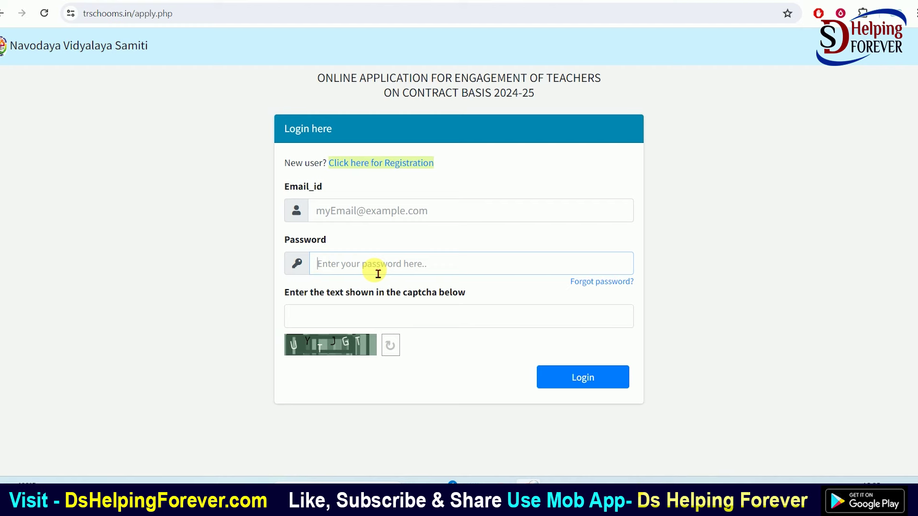
left_click(348, 317)
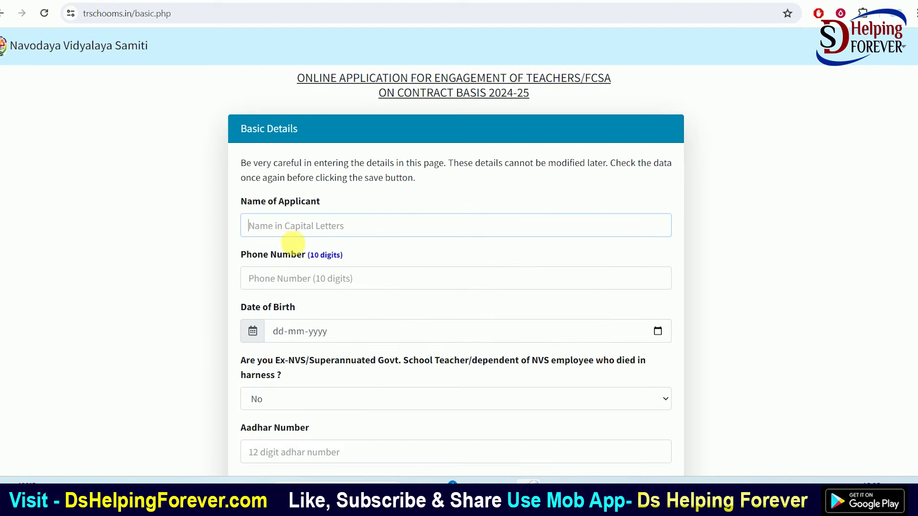
Set the applicant's date of birth in the Basic Details form
left_click(282, 283)
scroll(249, 239, "down", 3)
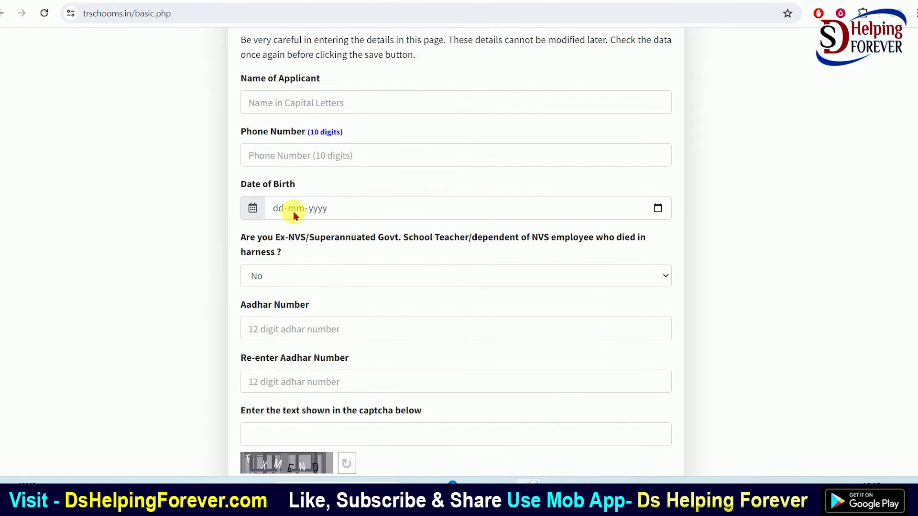
left_click(658, 208)
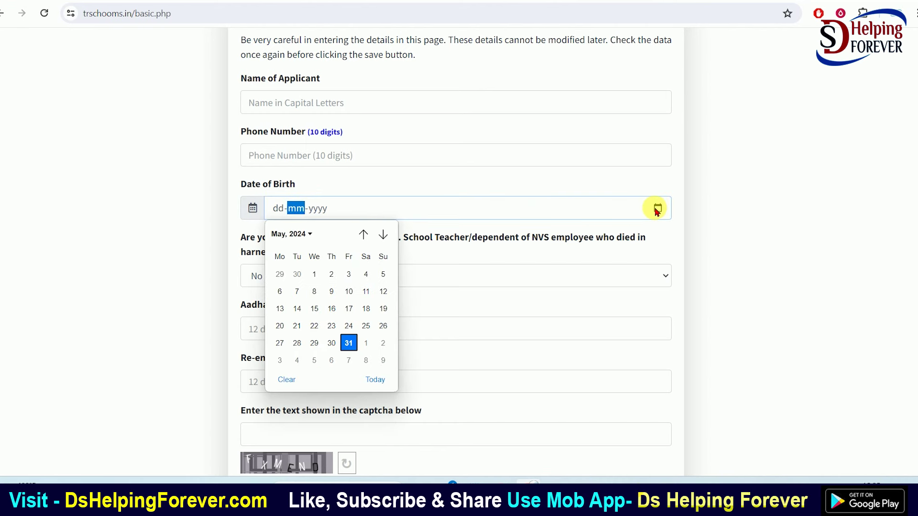
left_click(285, 237)
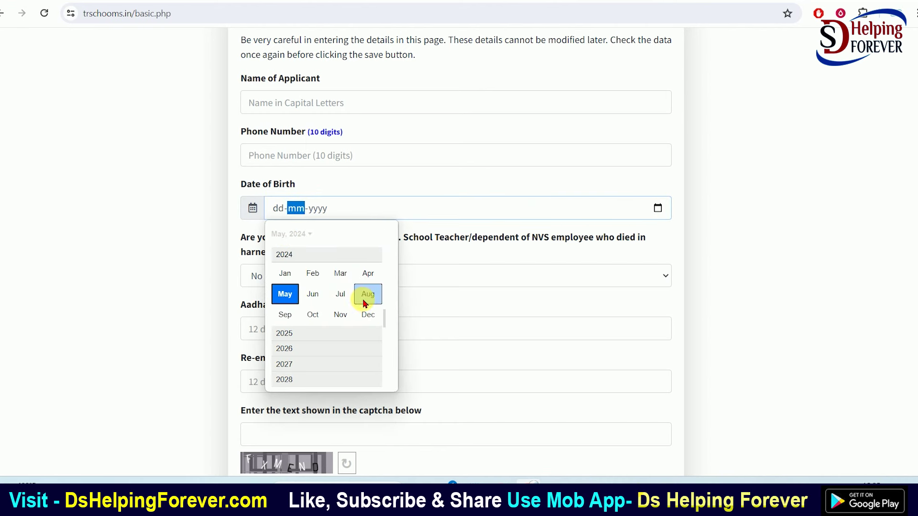
scroll(384, 321, "up", 10)
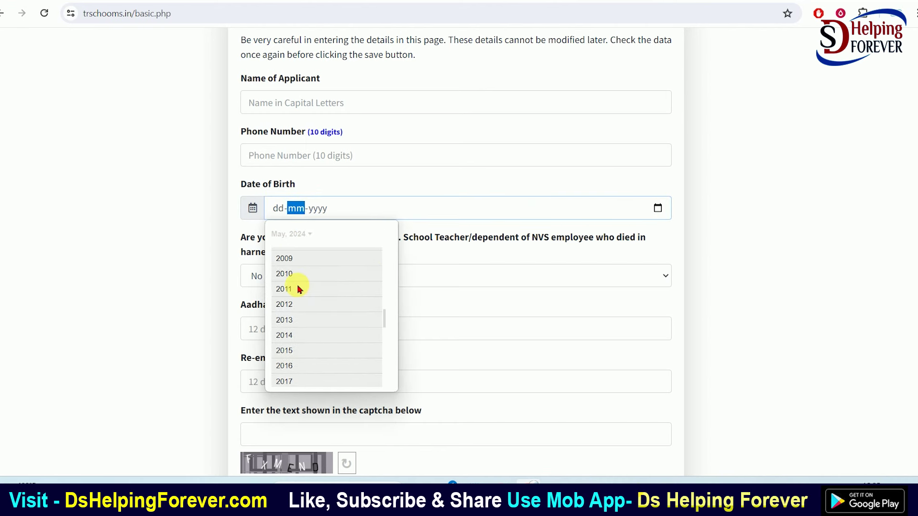
scroll(319, 294, "up", 3)
left_click(287, 270)
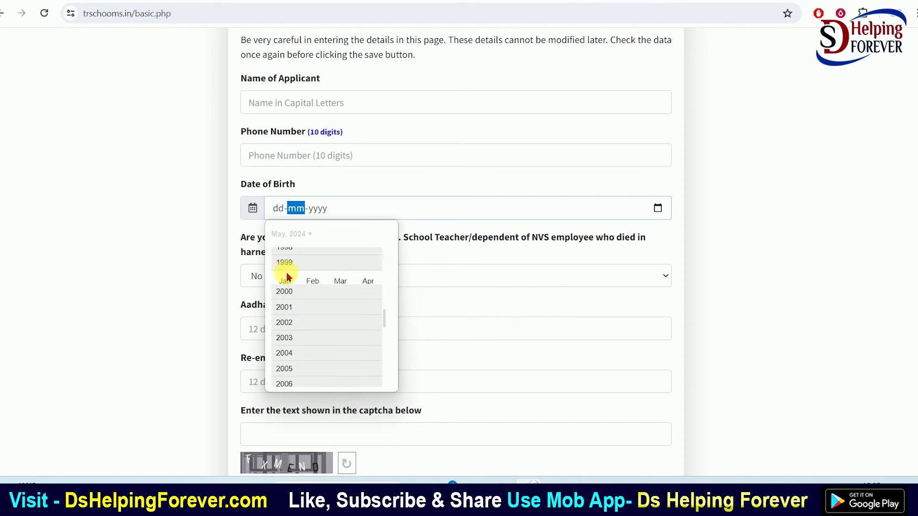
left_click(311, 279)
left_click(347, 291)
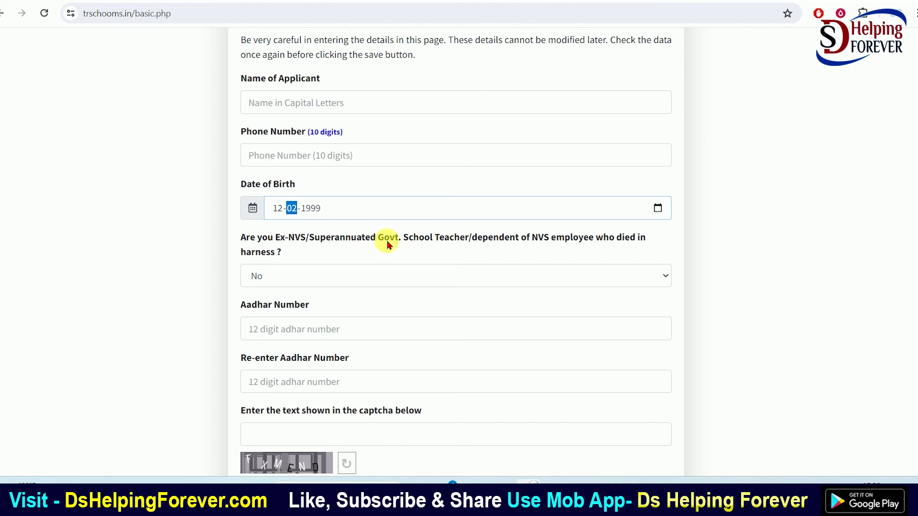
Read the question on Ex-NVS, superannuated Govt. School Teacher or dependent status and keep the answer No
left_click_drag(481, 243, 620, 242)
left_click(620, 243)
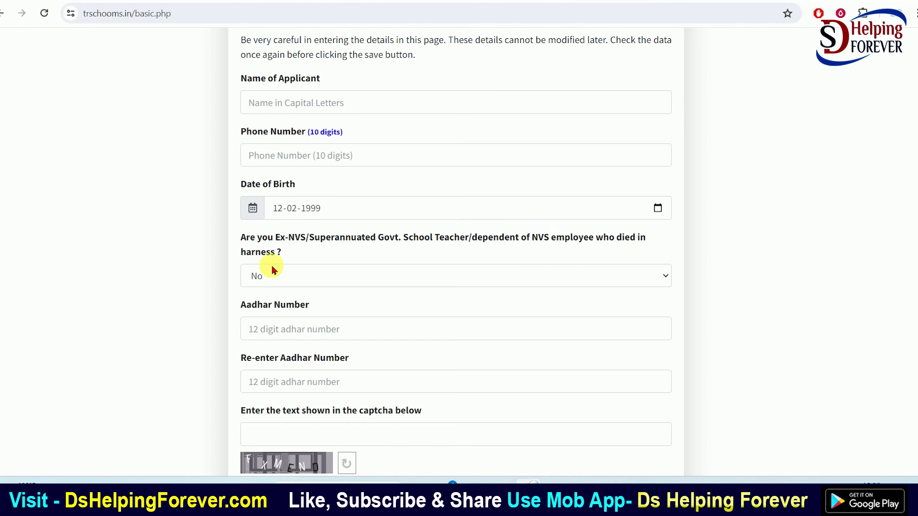
left_click_drag(261, 241, 512, 242)
left_click(512, 242)
left_click(265, 277)
left_click(263, 276)
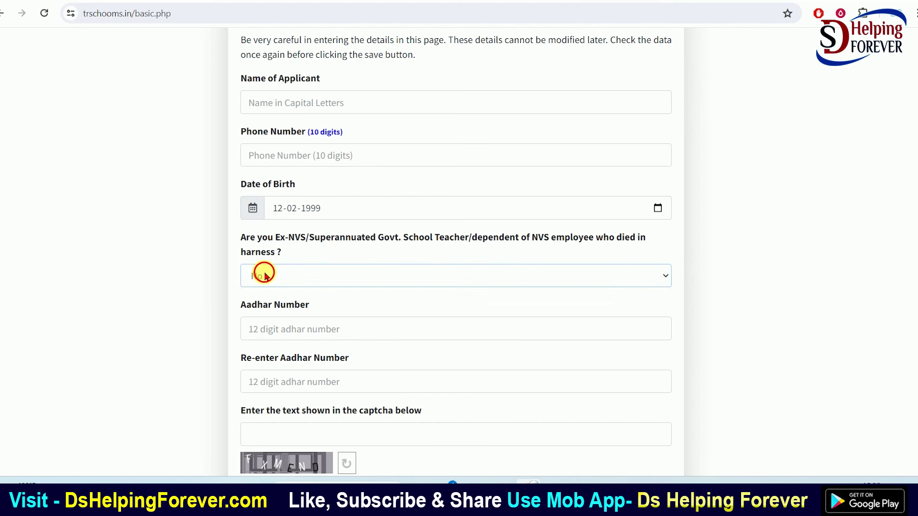
Enter and re-enter the applicant's Aadhar number, fill in the captcha text, and save the basic details
scroll(328, 311, "down", 2)
left_click(290, 260)
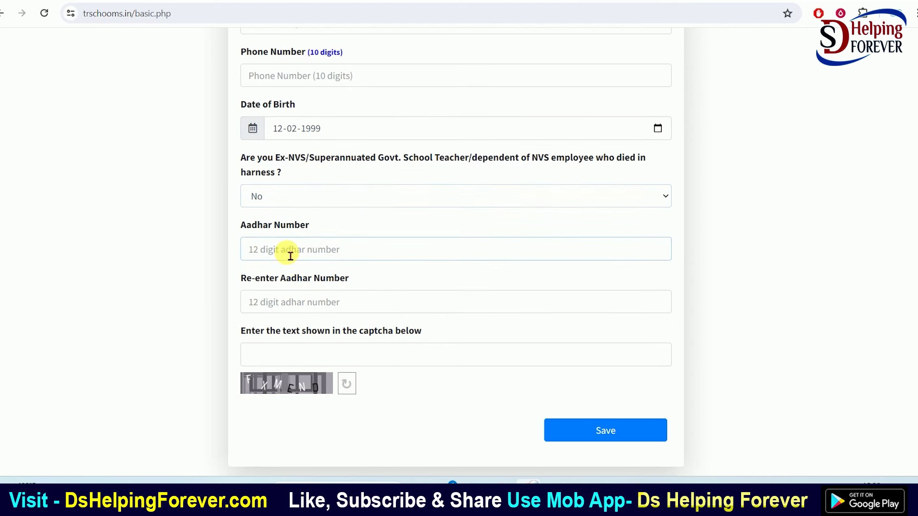
left_click(287, 301)
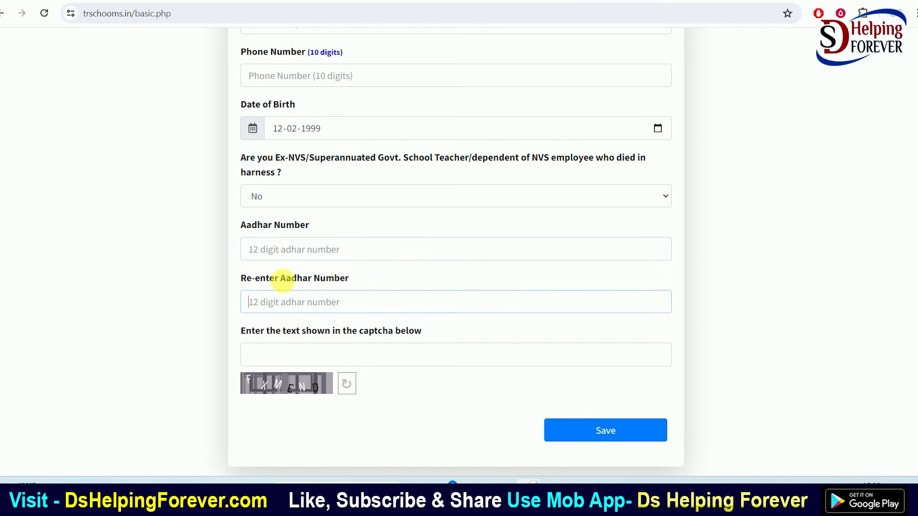
left_click(270, 362)
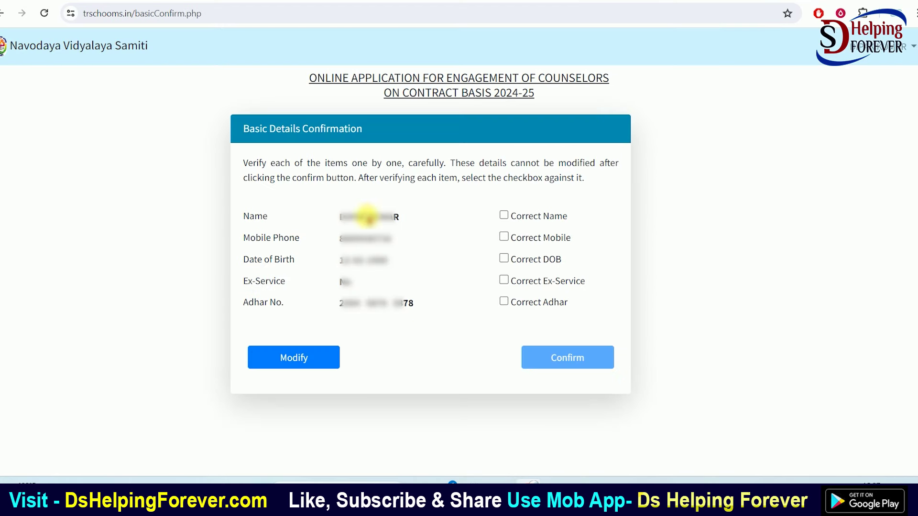
Mark the name, mobile, date of birth, ex-service and Aadhar entries as correct and confirm the basic details
left_click(503, 216)
left_click(504, 237)
left_click(504, 261)
left_click(504, 281)
left_click(504, 301)
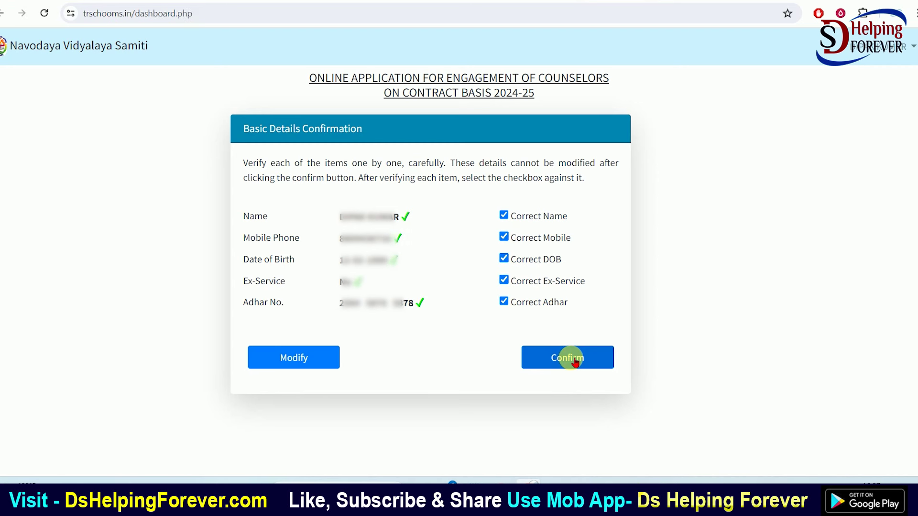
Start the online application for engagement of teachers on contract basis 2024-25
left_click_drag(342, 80, 582, 87)
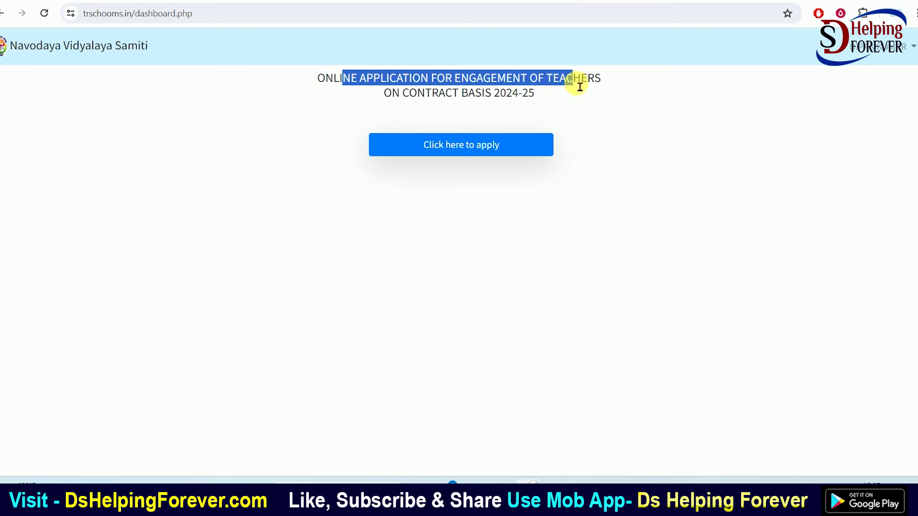
left_click_drag(404, 94, 483, 95)
left_click(468, 145)
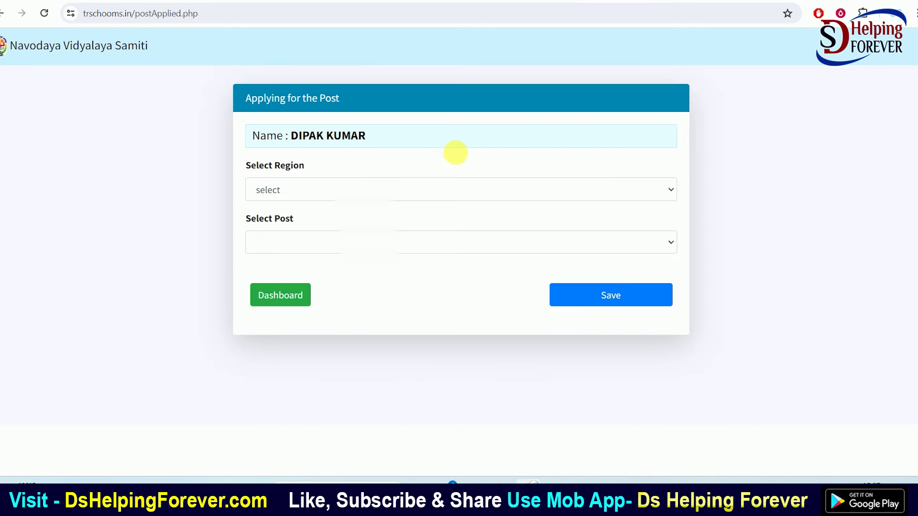
Apply in the JAIPUR region for the post PGT Hindi and save the selection
left_click(285, 188)
left_click(293, 219)
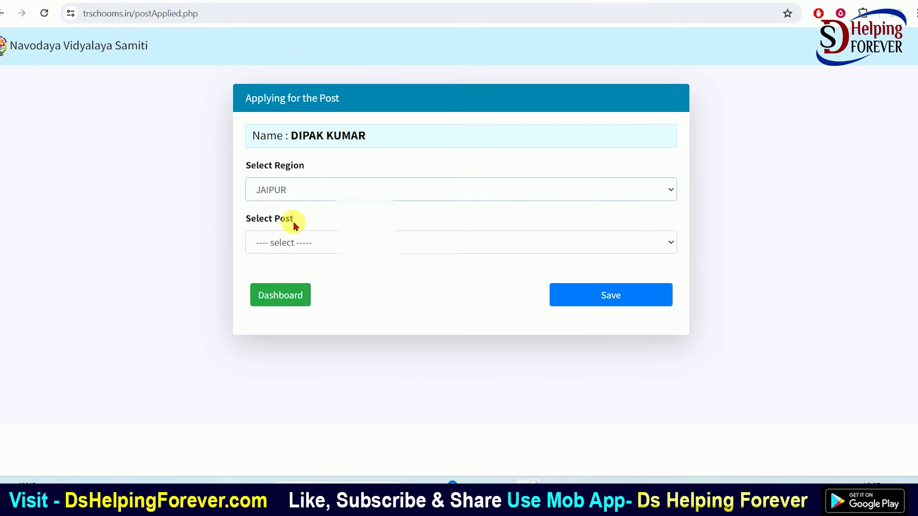
left_click(322, 239)
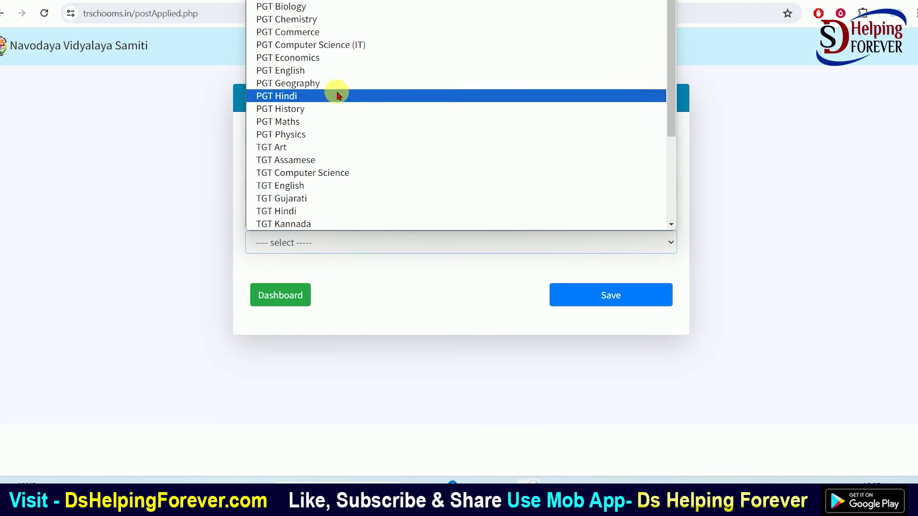
scroll(317, 164, "down", 3)
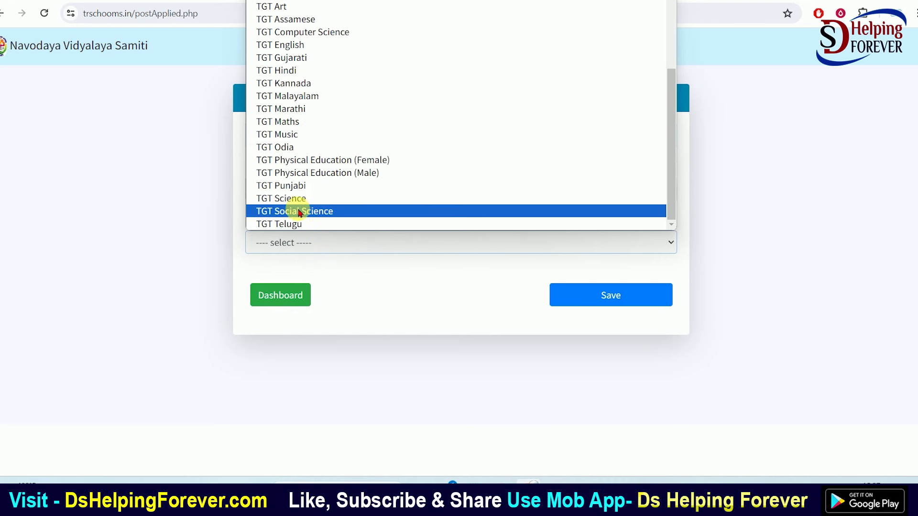
scroll(297, 147, "up", 3)
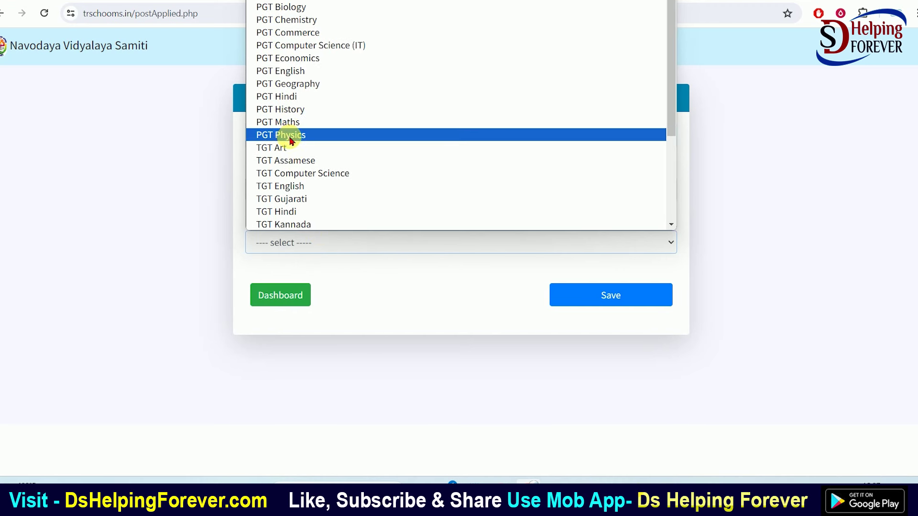
scroll(292, 141, "down", 3)
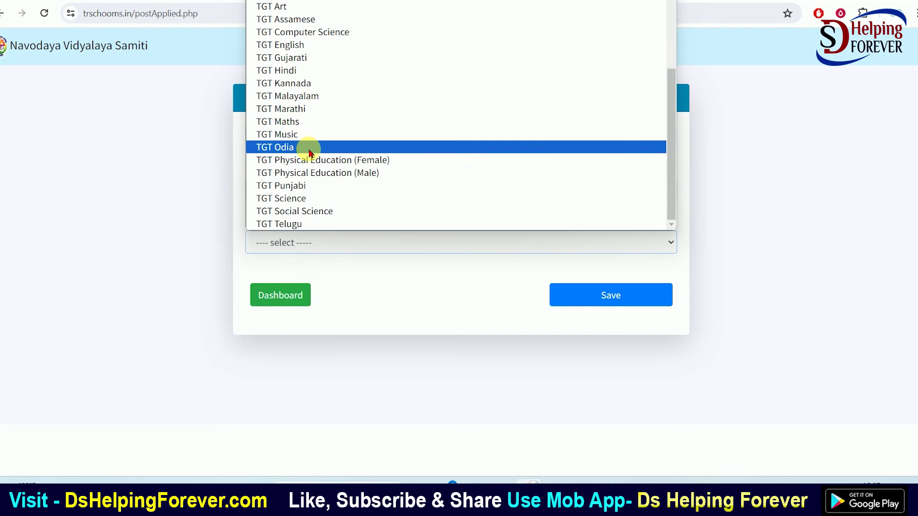
scroll(311, 191, "up", 3)
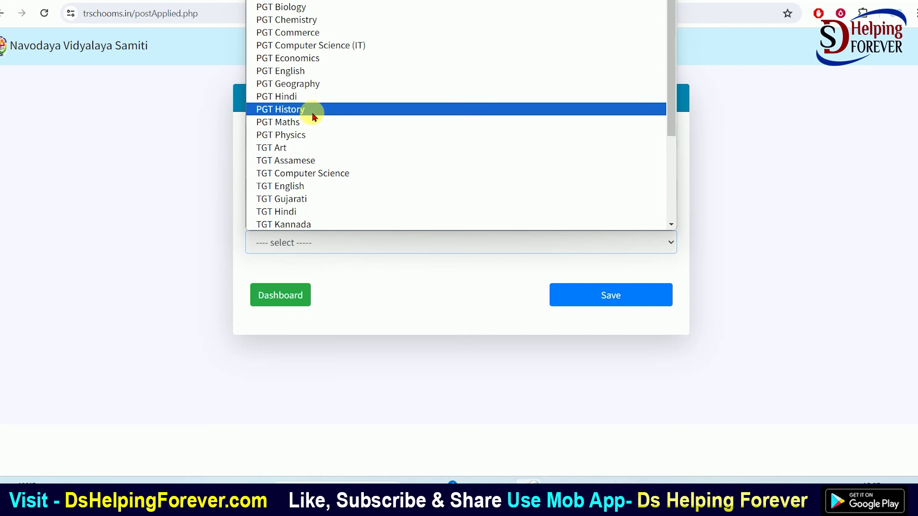
left_click(303, 97)
left_click(601, 296)
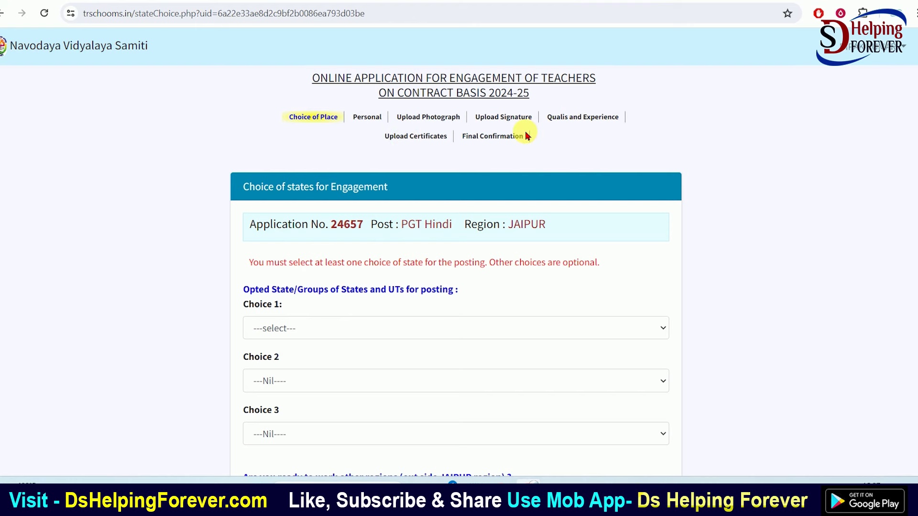
Set the posting state choices to Delhi first, Haryana second and Rajasthan third
scroll(526, 135, "down", 2)
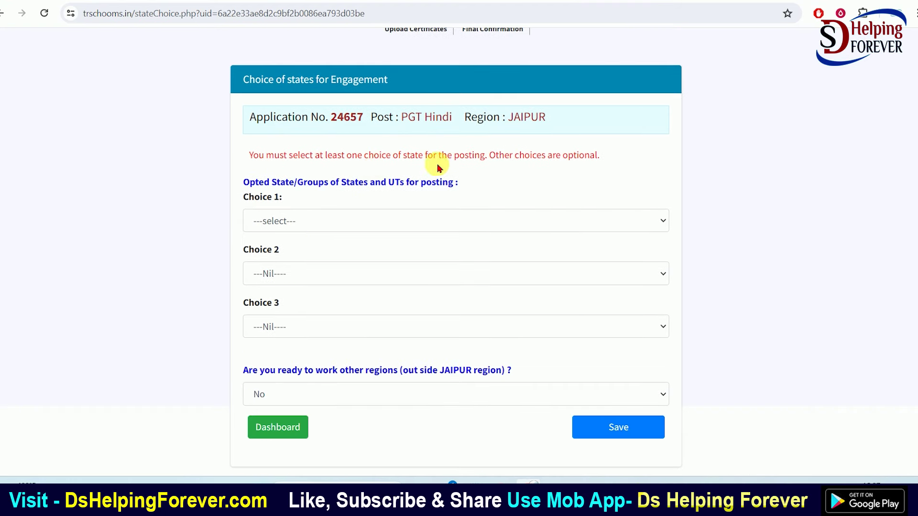
left_click(339, 229)
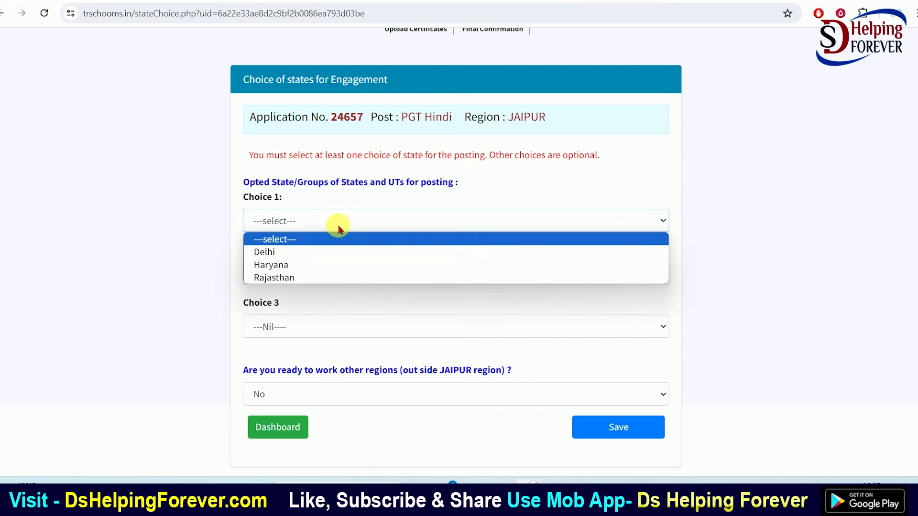
left_click(273, 256)
left_click(274, 268)
left_click(270, 303)
left_click(294, 328)
left_click(296, 356)
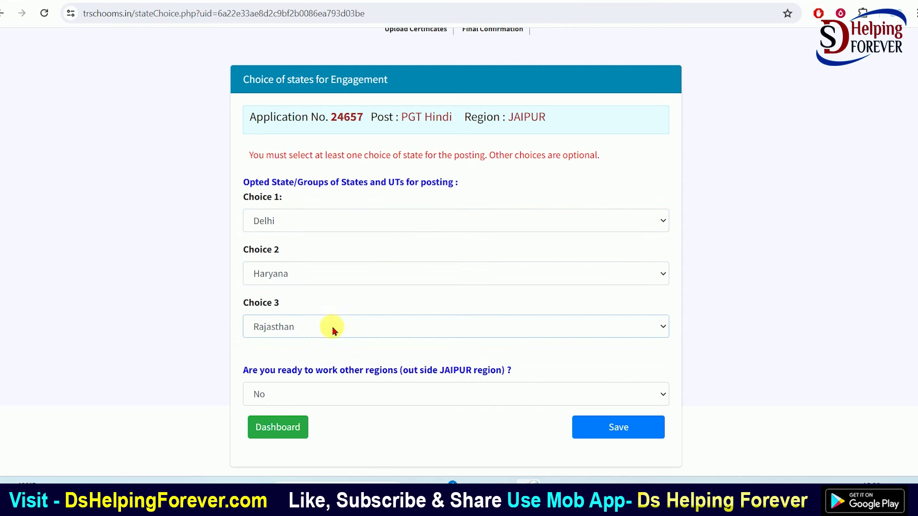